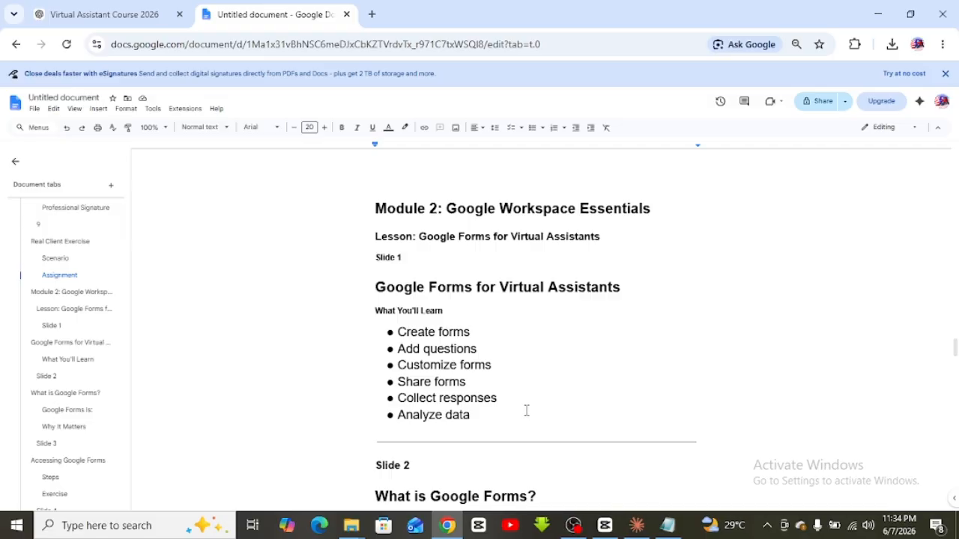
Highlight the Add questions, Customize, Share, Collect responses and Analyze data bullets in the notes
{"action": "left_click_drag", "start_coordinate": [423, 349], "coordinate": [468, 352]}
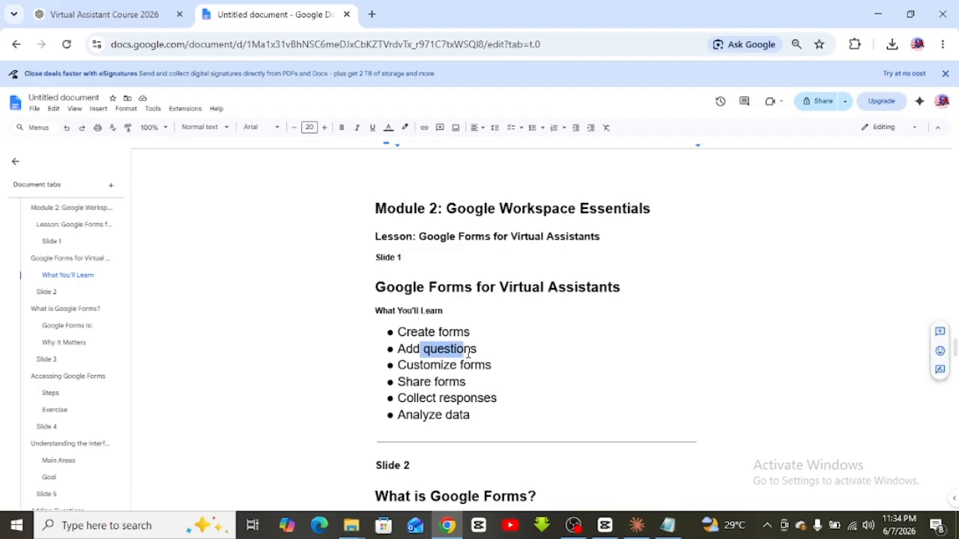
{"action": "left_click", "coordinate": [468, 352]}
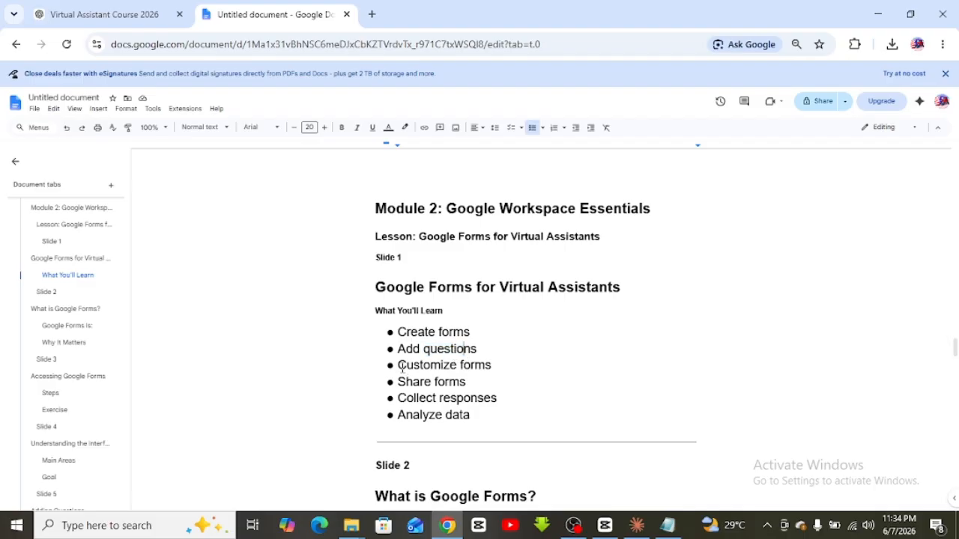
{"action": "left_click_drag", "start_coordinate": [397, 366], "coordinate": [487, 365]}
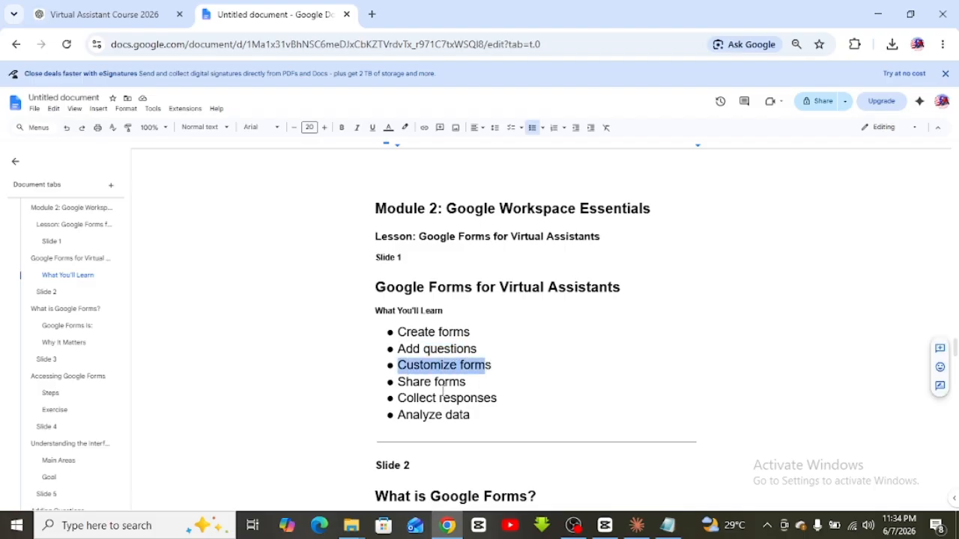
{"action": "left_click_drag", "start_coordinate": [406, 382], "coordinate": [474, 378]}
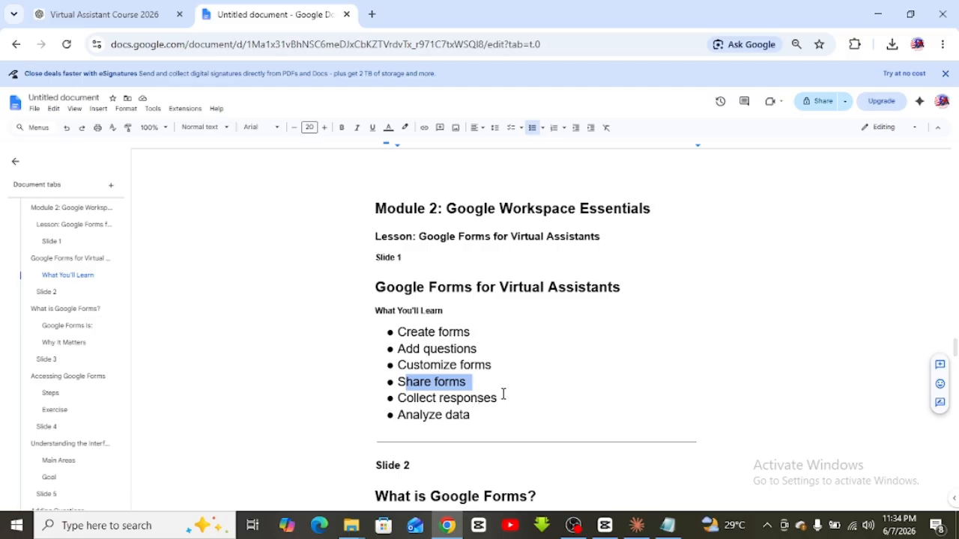
{"action": "left_click_drag", "start_coordinate": [497, 399], "coordinate": [416, 390]}
{"action": "left_click", "coordinate": [425, 398]}
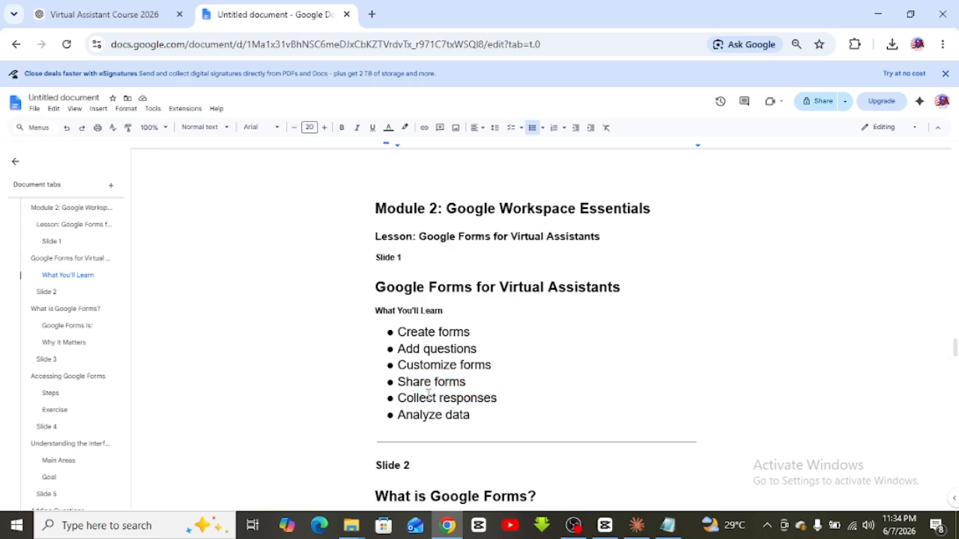
{"action": "left_click_drag", "start_coordinate": [488, 417], "coordinate": [398, 417]}
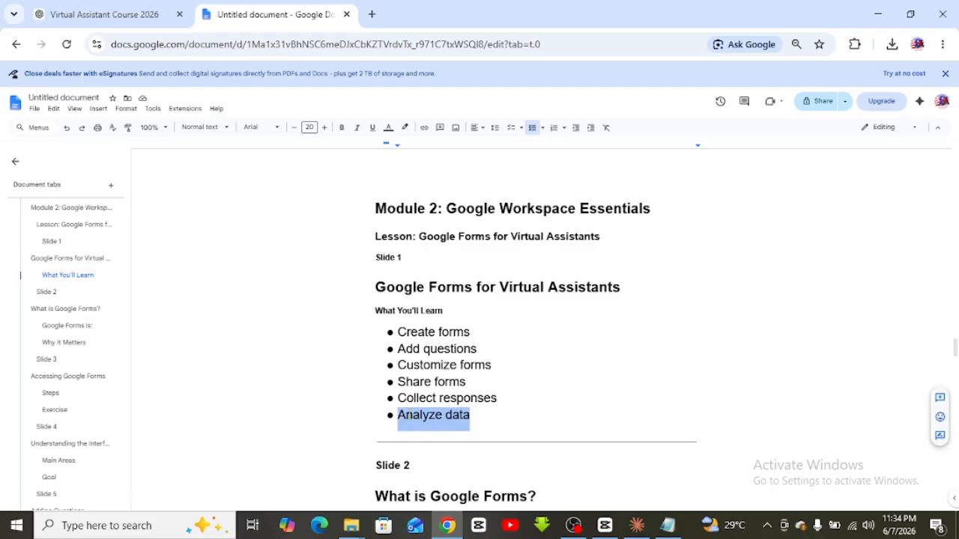
Place the cursor after Analyze data and then after Data Collection Tool in the notes
{"action": "scroll", "coordinate": [409, 408], "scroll_direction": "down", "scroll_amount": 2}
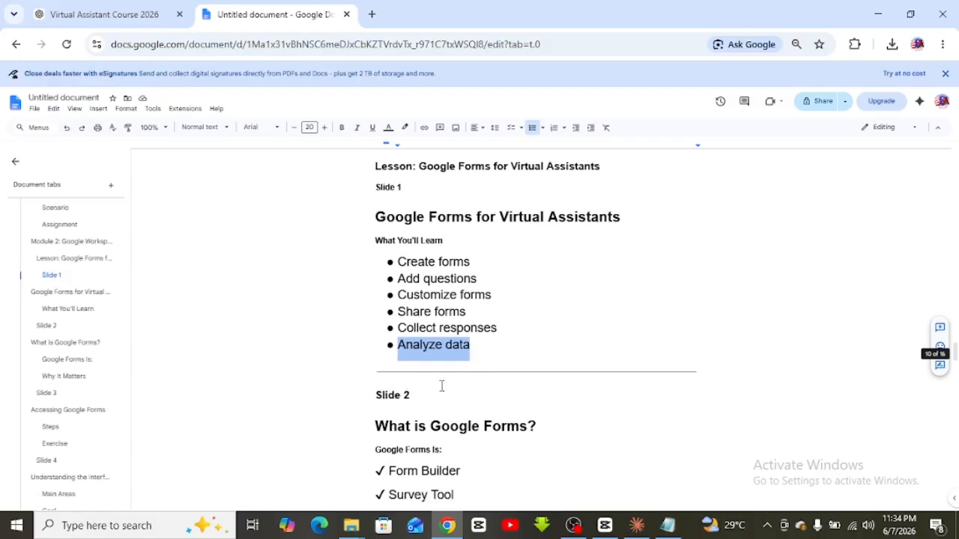
{"action": "left_click", "coordinate": [452, 364]}
{"action": "left_click", "coordinate": [486, 348]}
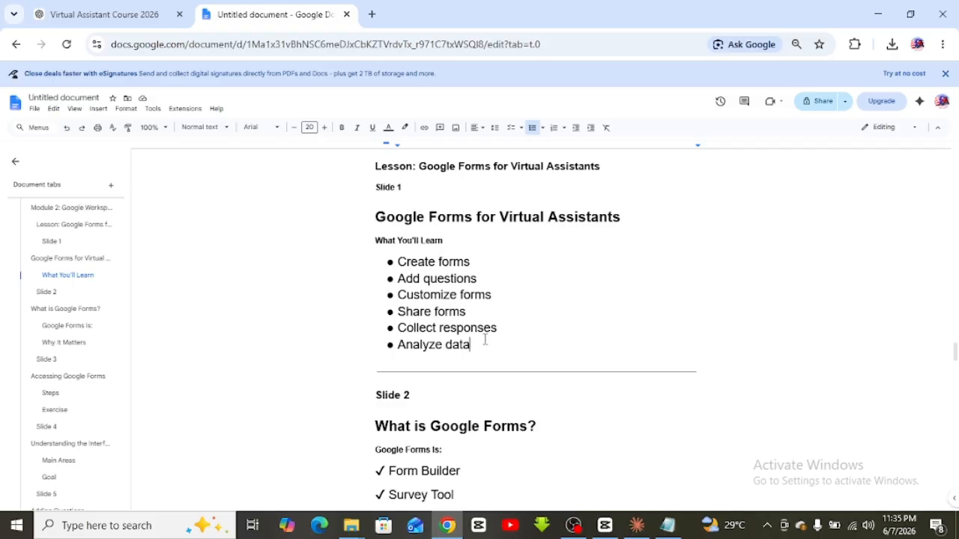
{"action": "scroll", "coordinate": [485, 340], "scroll_direction": "down", "scroll_amount": 3}
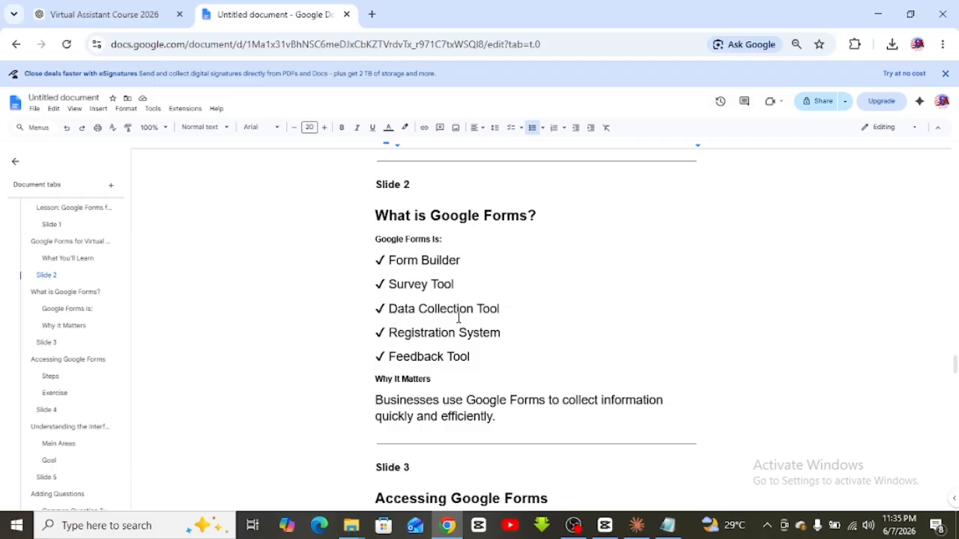
{"action": "left_click", "coordinate": [506, 310]}
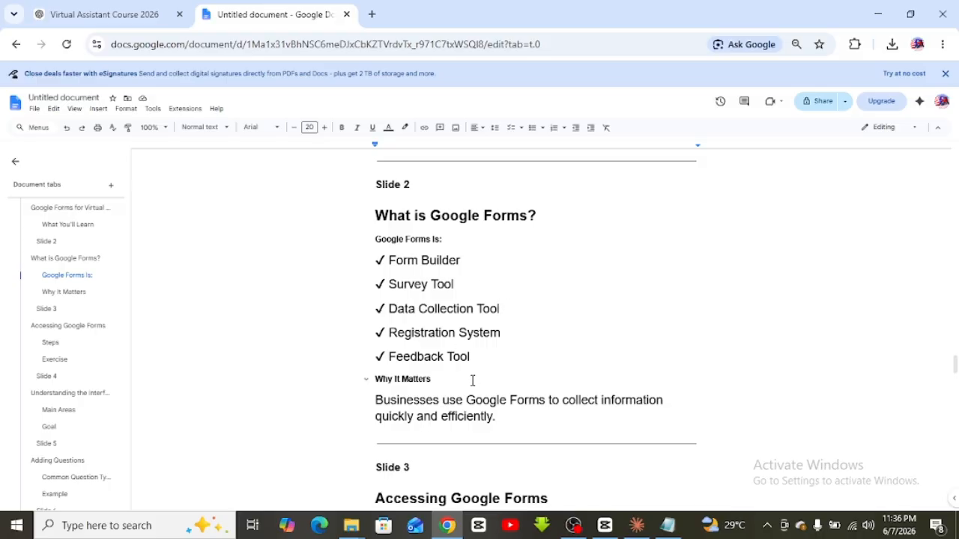
{"action": "scroll", "coordinate": [473, 380], "scroll_direction": "down", "scroll_amount": 3}
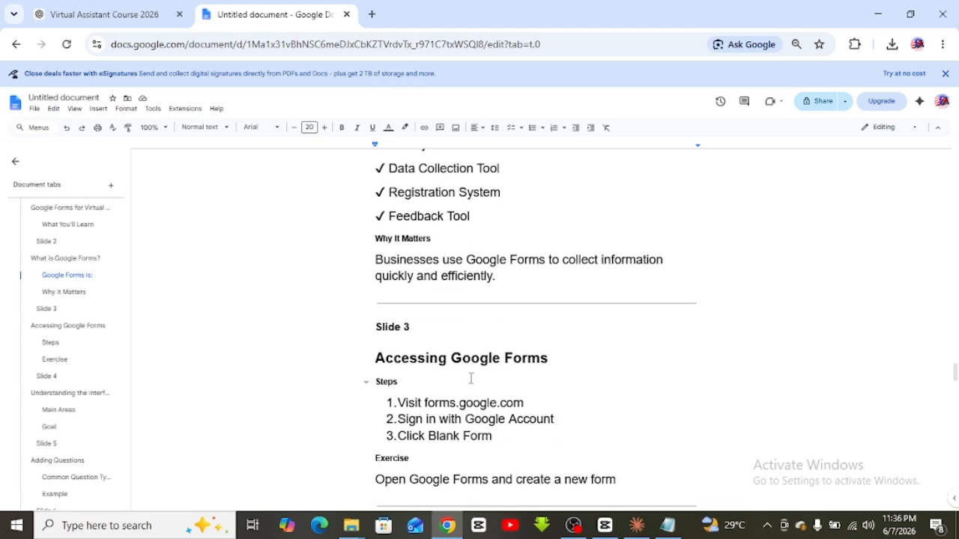
{"action": "scroll", "coordinate": [471, 378], "scroll_direction": "down", "scroll_amount": 4}
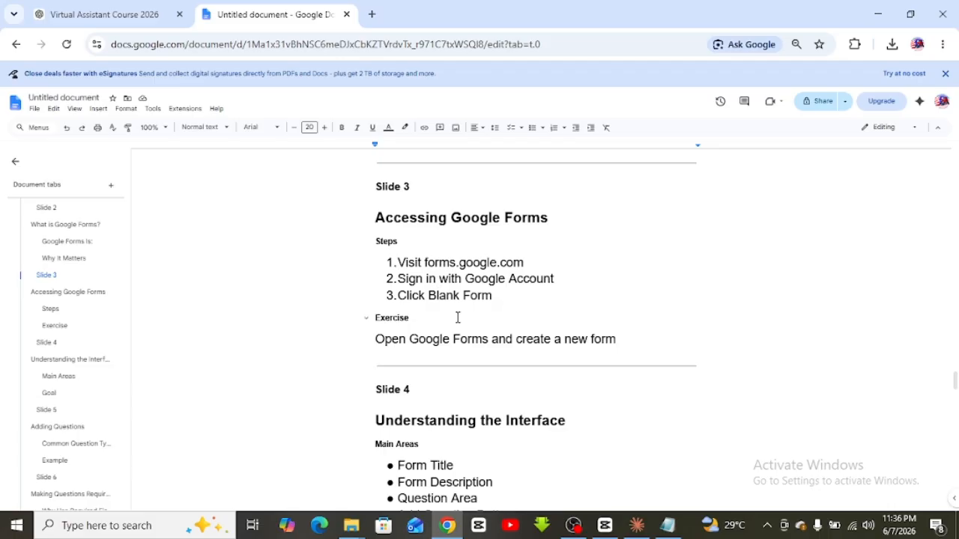
In a new tab, search 'google form' and open the Google Forms sign-in result
{"action": "left_click", "coordinate": [372, 14]}
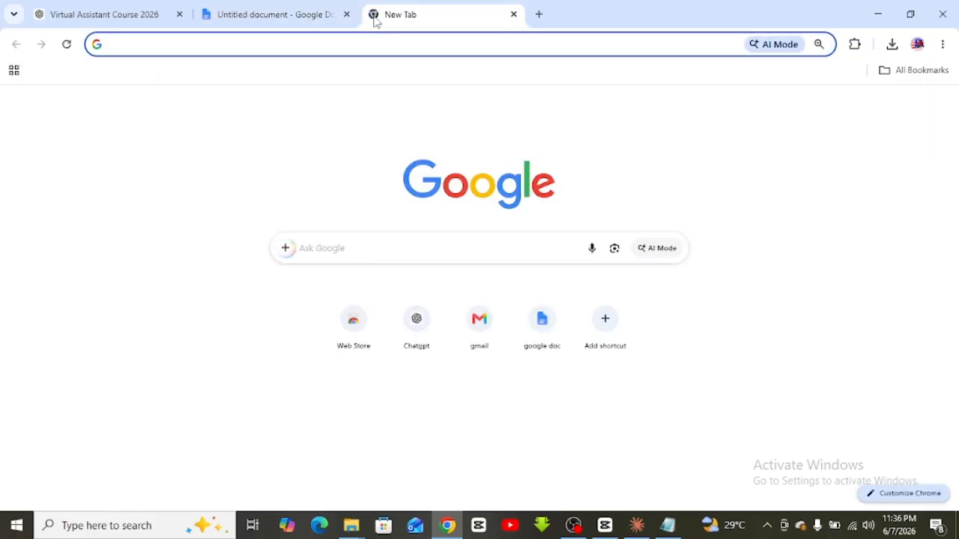
{"action": "type", "text": "form"}
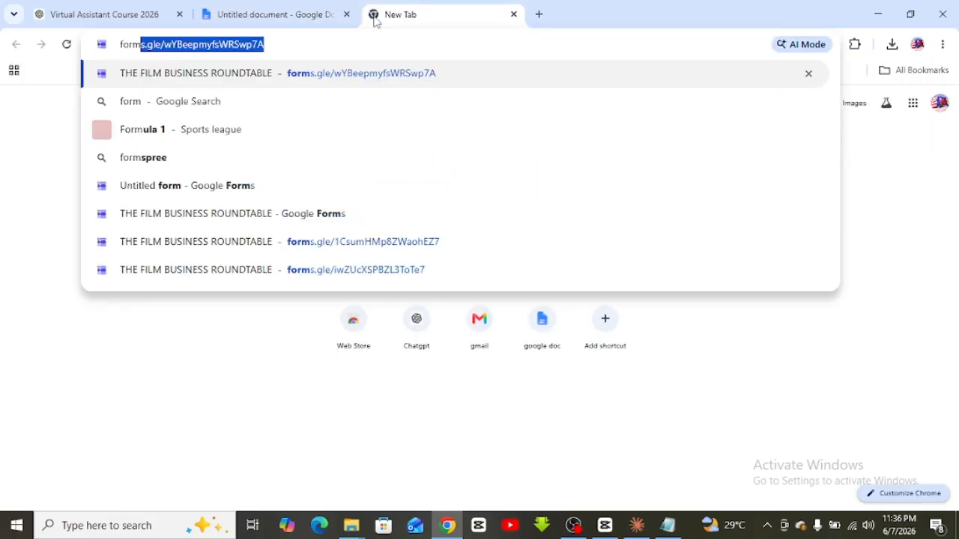
{"action": "key", "text": "BackSpace"}
{"action": "type", "text": "."}
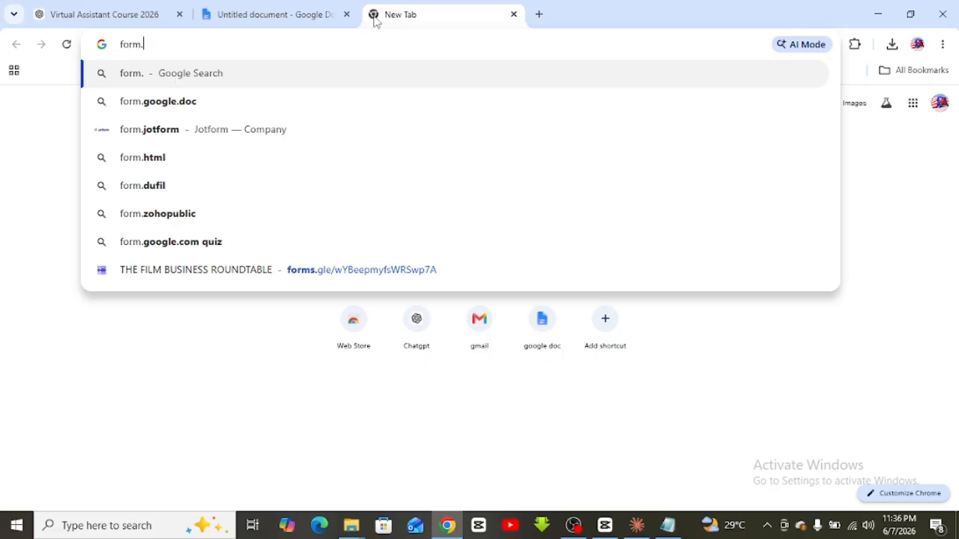
{"action": "type", "text": "g"}
{"action": "key", "text": "BackSpace"}
{"action": "key", "text": "BackSpace"}
{"action": "key", "text": "BackSpace"}
{"action": "key", "text": "BackSpace"}
{"action": "key", "text": "BackSpace"}
{"action": "key", "text": "BackSpace"}
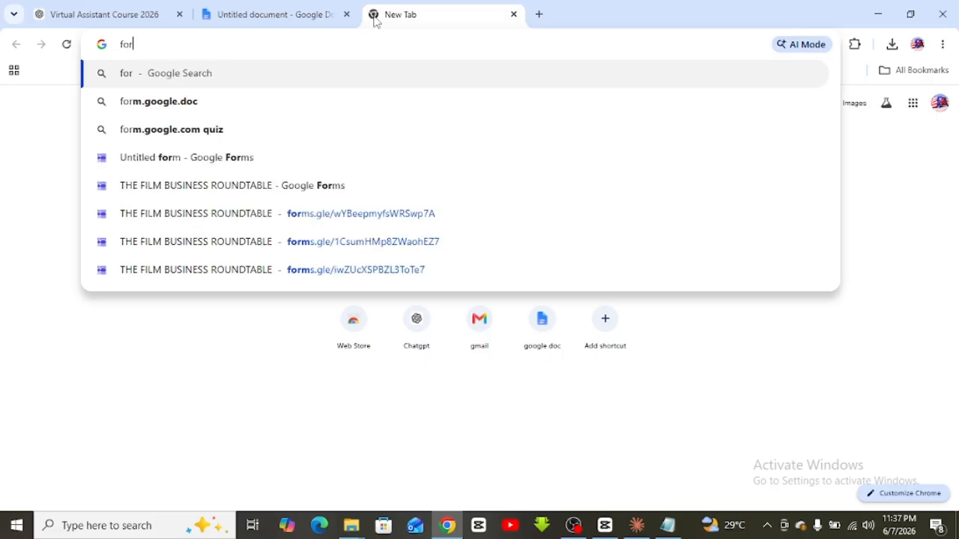
{"action": "type", "text": "good"}
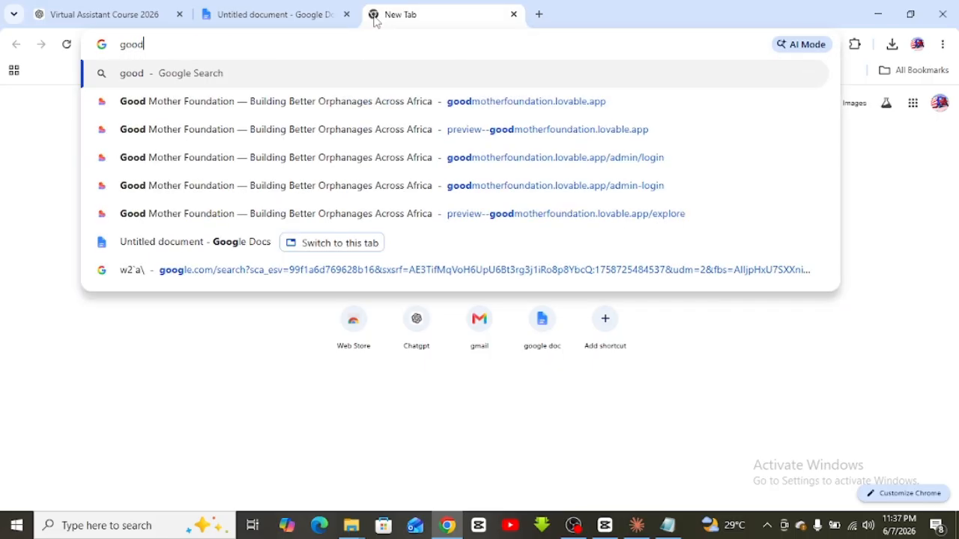
{"action": "key", "text": "BackSpace"}
{"action": "type", "text": "gle form"}
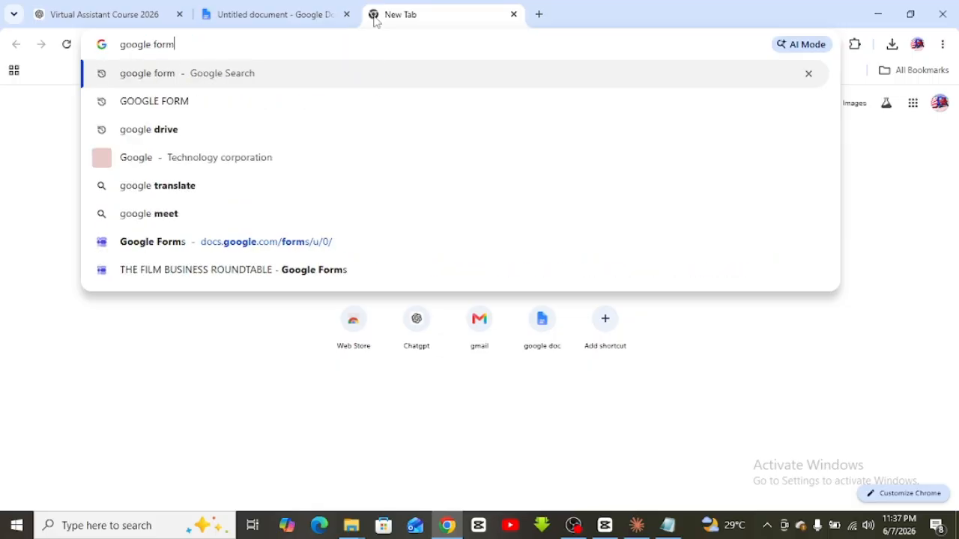
{"action": "key", "text": "Return"}
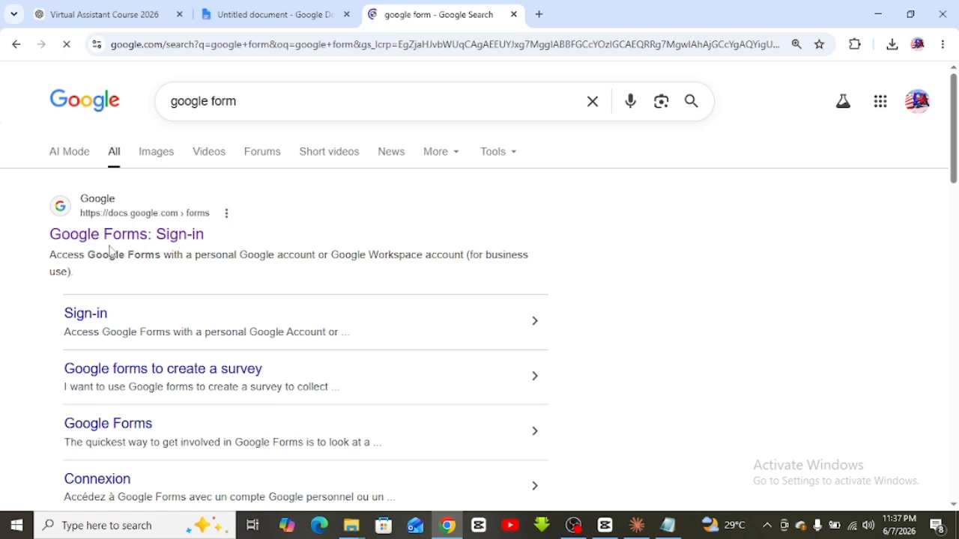
{"action": "left_click", "coordinate": [107, 241]}
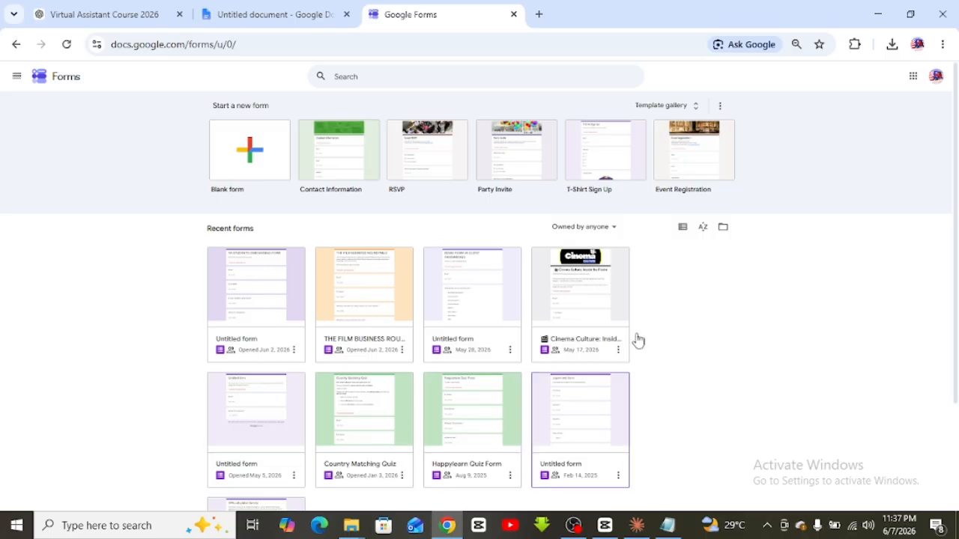
Create a new Blank form from the Google Forms home page
{"action": "scroll", "coordinate": [480, 306], "scroll_direction": "down", "scroll_amount": 2}
{"action": "scroll", "coordinate": [396, 306], "scroll_direction": "up", "scroll_amount": 2}
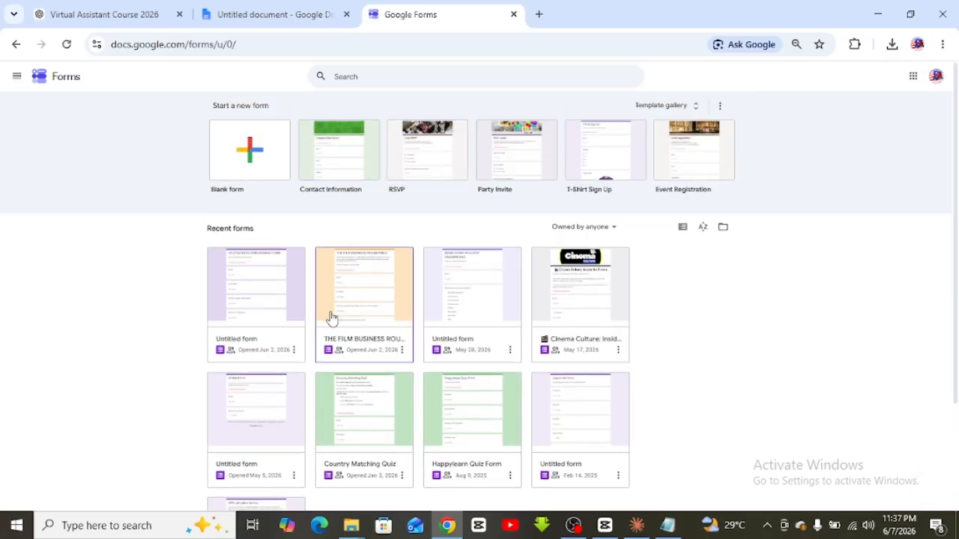
{"action": "scroll", "coordinate": [280, 321], "scroll_direction": "down", "scroll_amount": 2}
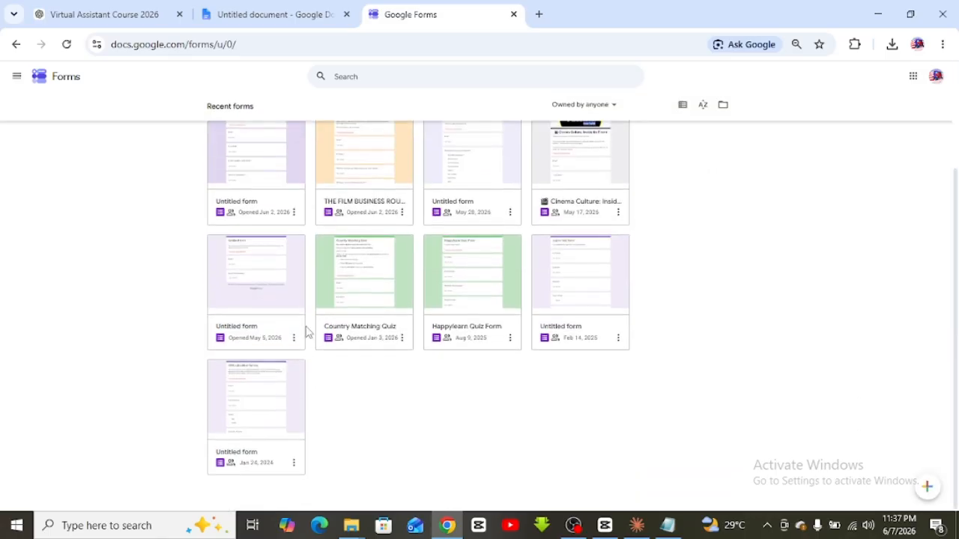
{"action": "scroll", "coordinate": [255, 227], "scroll_direction": "up", "scroll_amount": 2}
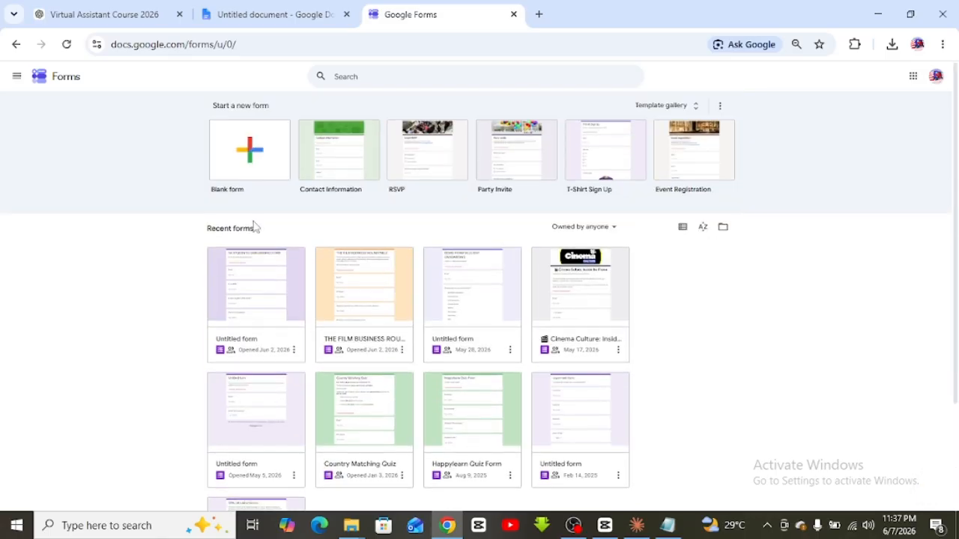
{"action": "left_click", "coordinate": [247, 170]}
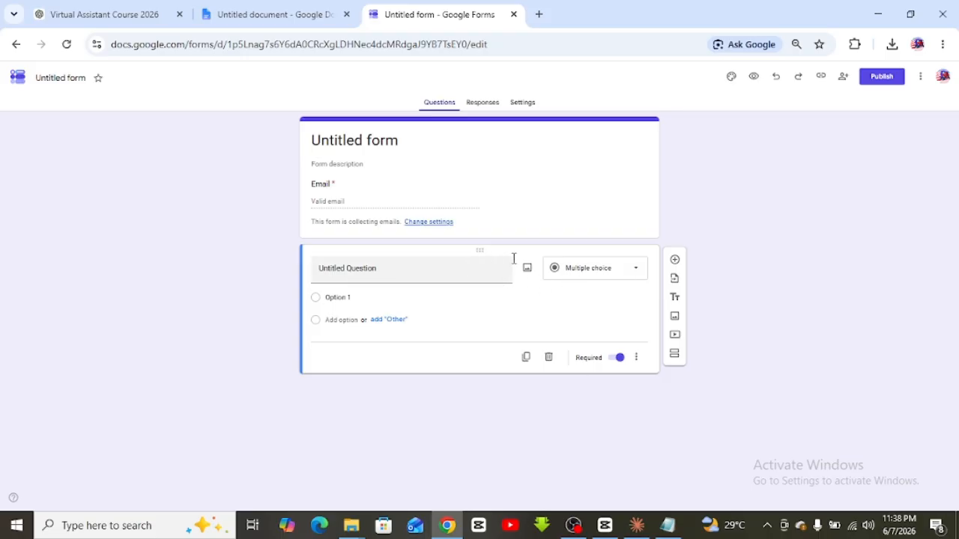
Show the question-type list, then switch to the ChatGPT draft tab
{"action": "left_click", "coordinate": [629, 274]}
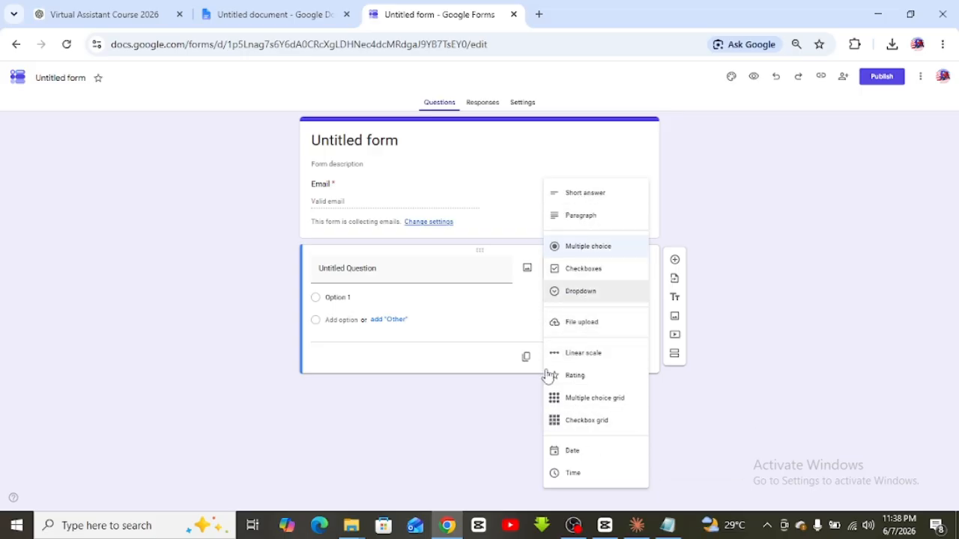
{"action": "key", "text": "ctrl+1"}
Scroll the ChatGPT draft and check the Oakfield Consult heading
{"action": "scroll", "coordinate": [487, 307], "scroll_direction": "up", "scroll_amount": 7}
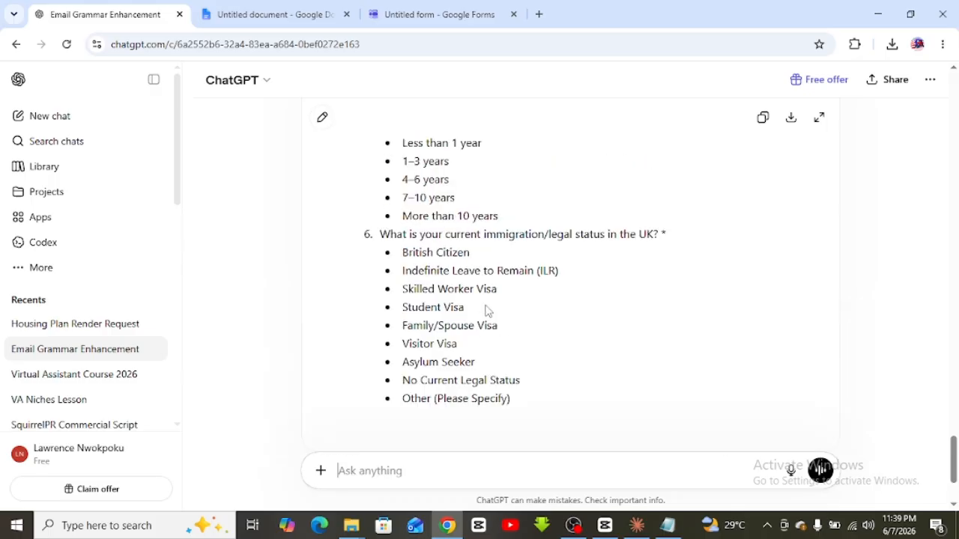
{"action": "scroll", "coordinate": [474, 301], "scroll_direction": "down", "scroll_amount": 2}
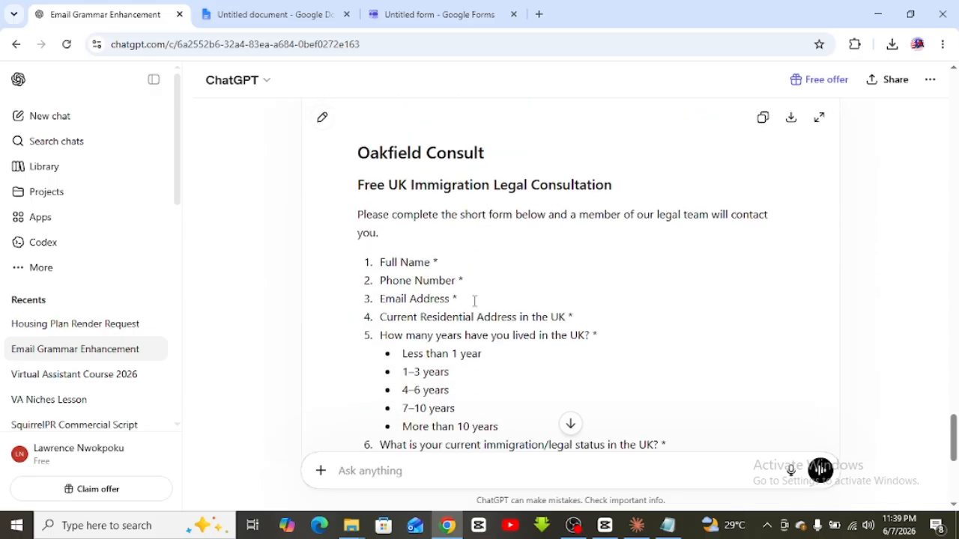
{"action": "scroll", "coordinate": [474, 301], "scroll_direction": "down", "scroll_amount": 1}
{"action": "scroll", "coordinate": [473, 302], "scroll_direction": "up", "scroll_amount": 2}
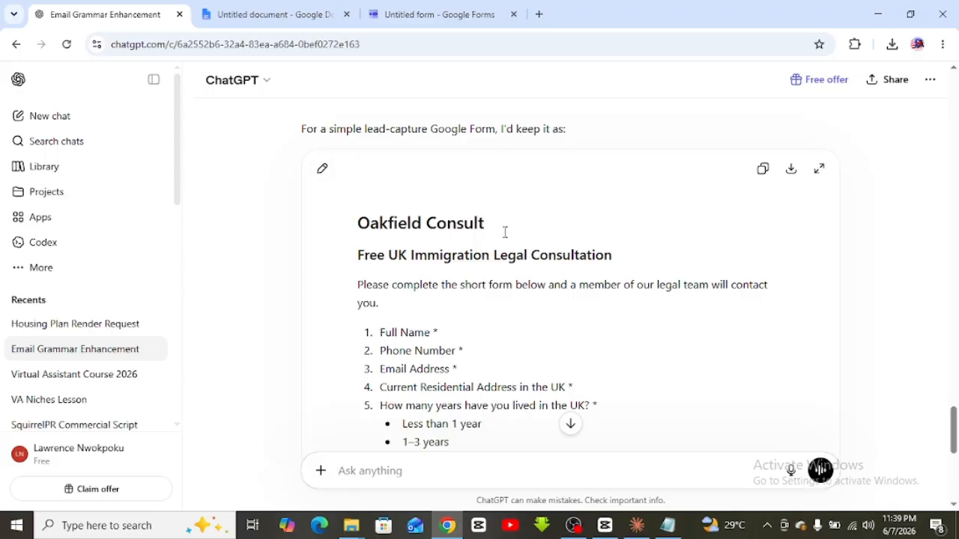
{"action": "triple_click", "coordinate": [352, 224]}
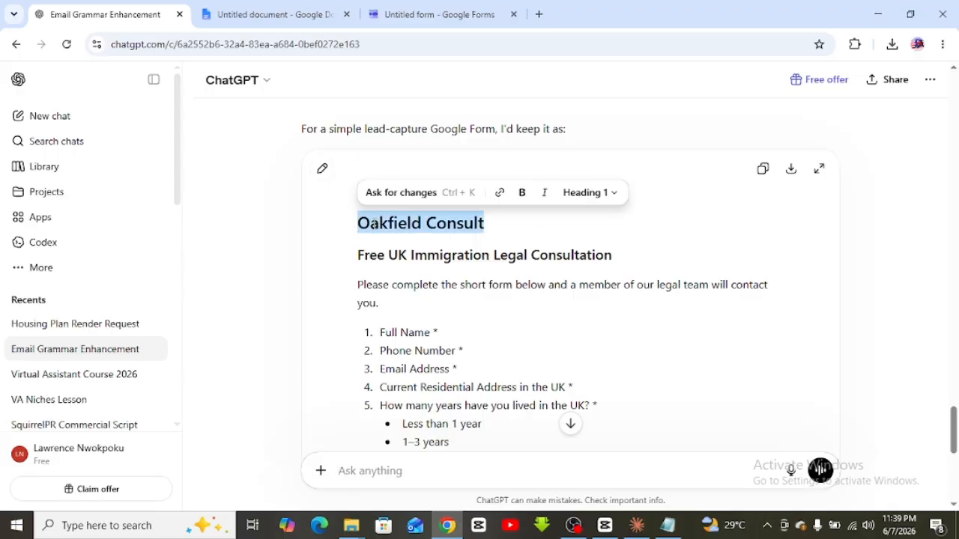
{"action": "left_click", "coordinate": [372, 223]}
Review the drafted questions, then select the 'Free UK Immigration Legal Consultation' heading
{"action": "scroll", "coordinate": [434, 232], "scroll_direction": "down", "scroll_amount": 1}
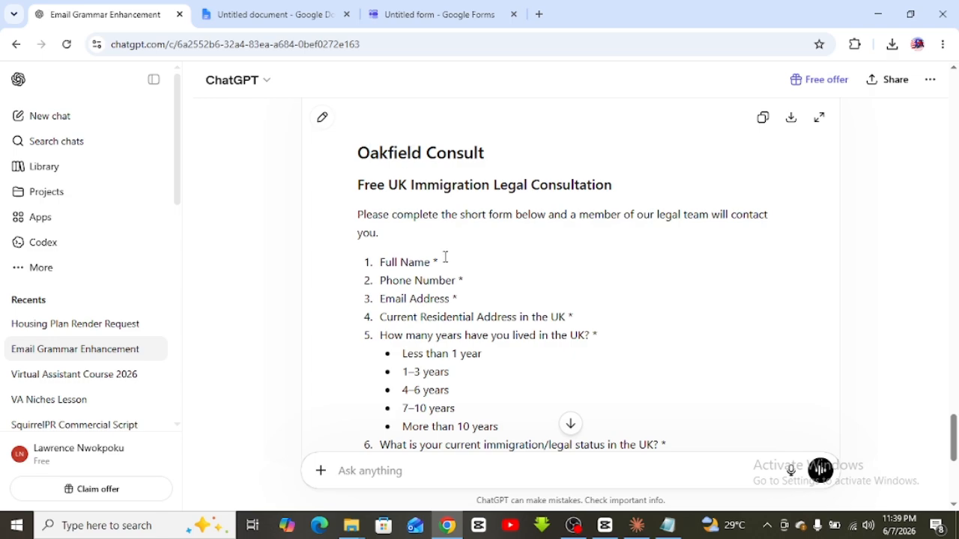
{"action": "scroll", "coordinate": [444, 262], "scroll_direction": "down", "scroll_amount": 1}
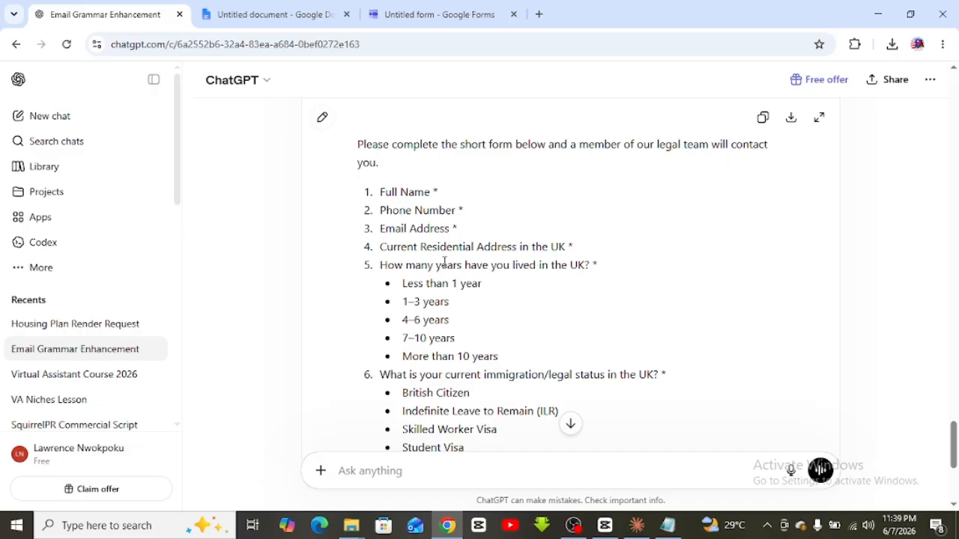
{"action": "scroll", "coordinate": [444, 262], "scroll_direction": "down", "scroll_amount": 5}
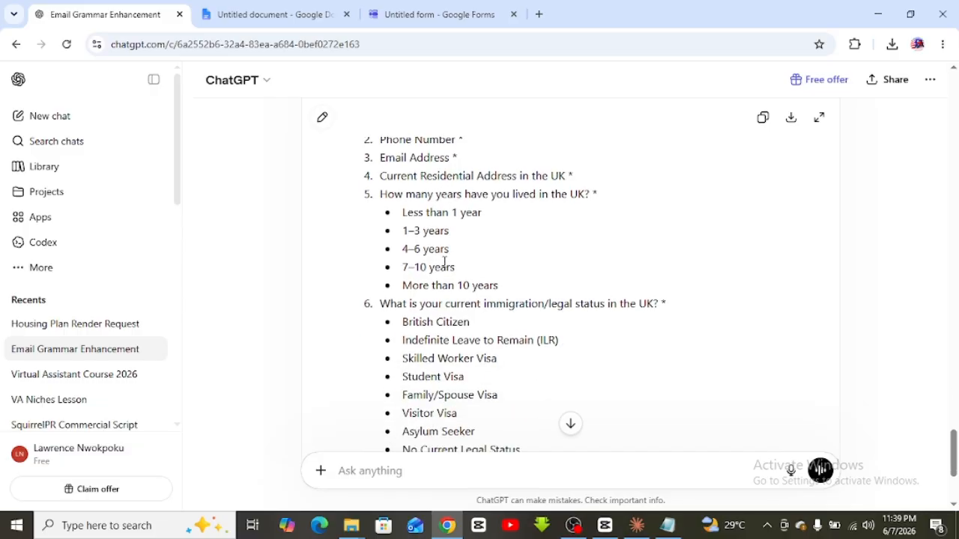
{"action": "scroll", "coordinate": [444, 262], "scroll_direction": "up", "scroll_amount": 5}
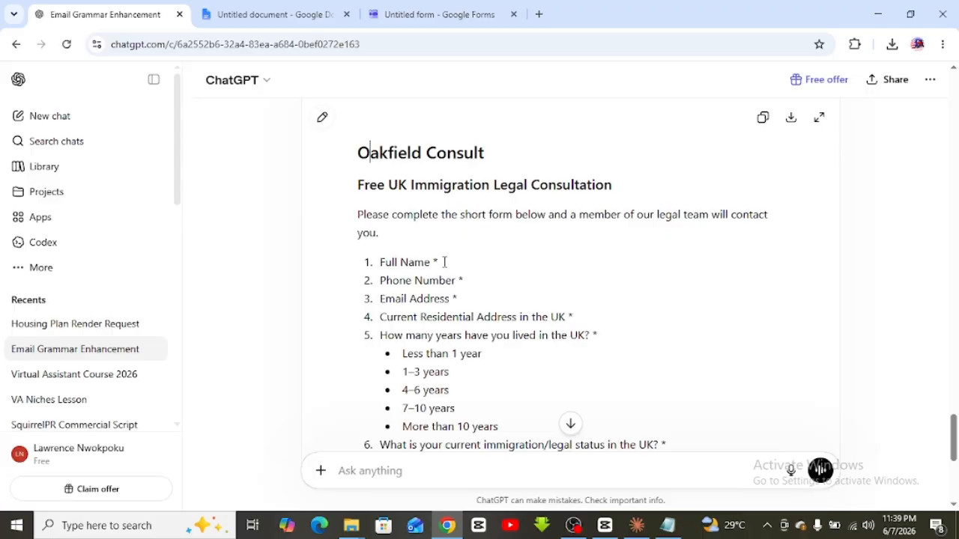
{"action": "scroll", "coordinate": [444, 262], "scroll_direction": "down", "scroll_amount": 1}
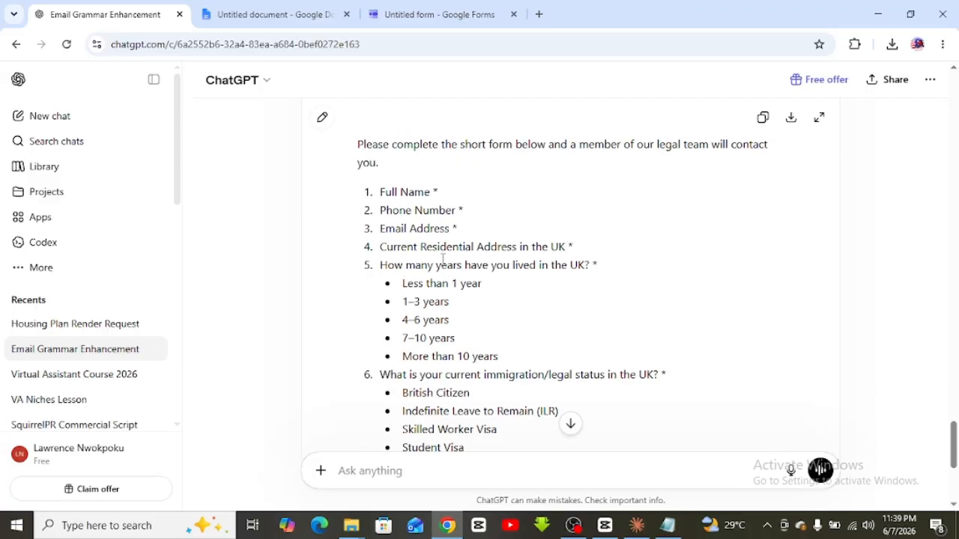
{"action": "scroll", "coordinate": [445, 258], "scroll_direction": "up", "scroll_amount": 1}
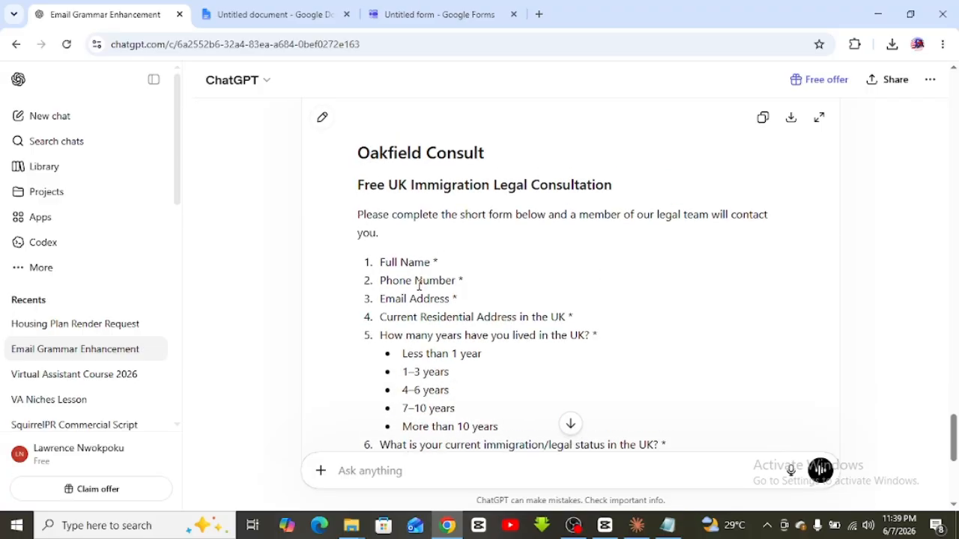
{"action": "left_click", "coordinate": [432, 11]}
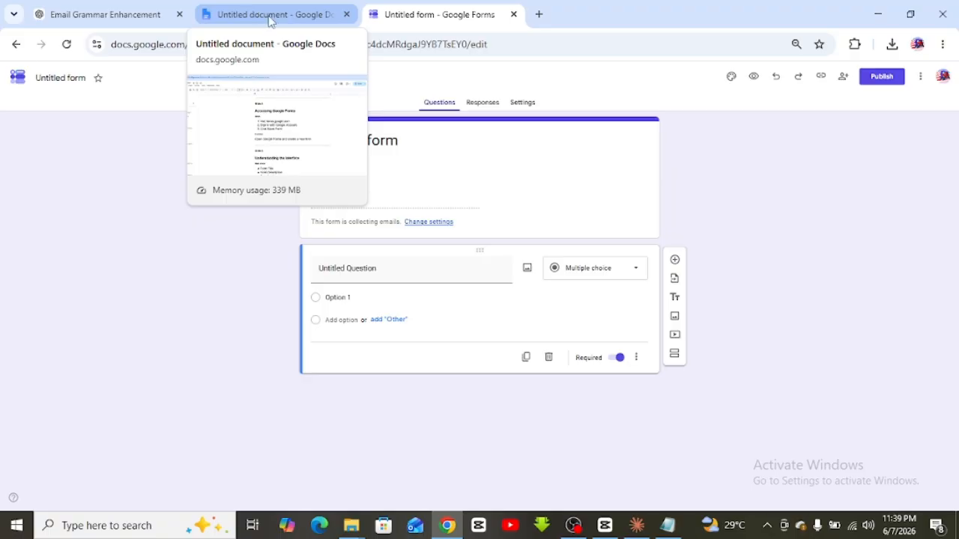
{"action": "left_click", "coordinate": [108, 17]}
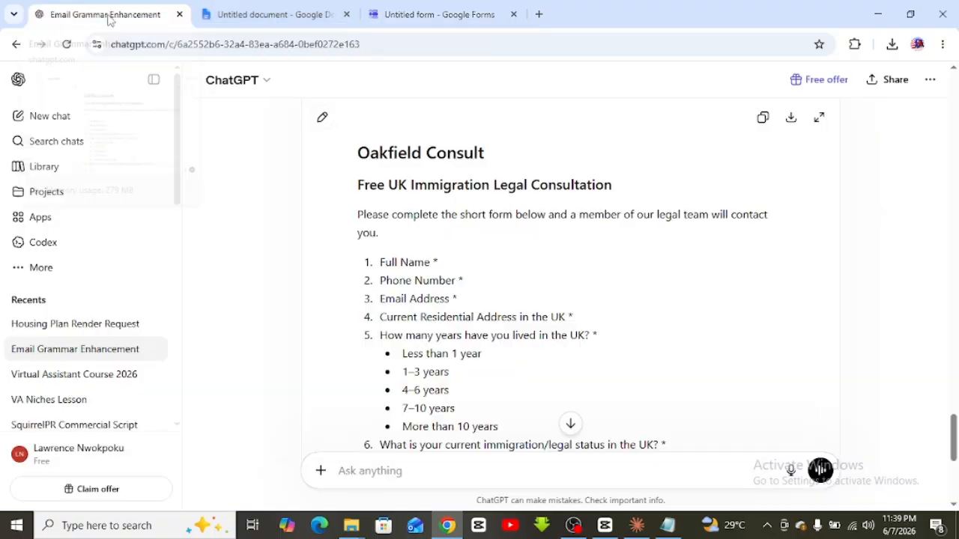
{"action": "triple_click", "coordinate": [443, 185]}
{"action": "key", "text": "ctrl+c"}
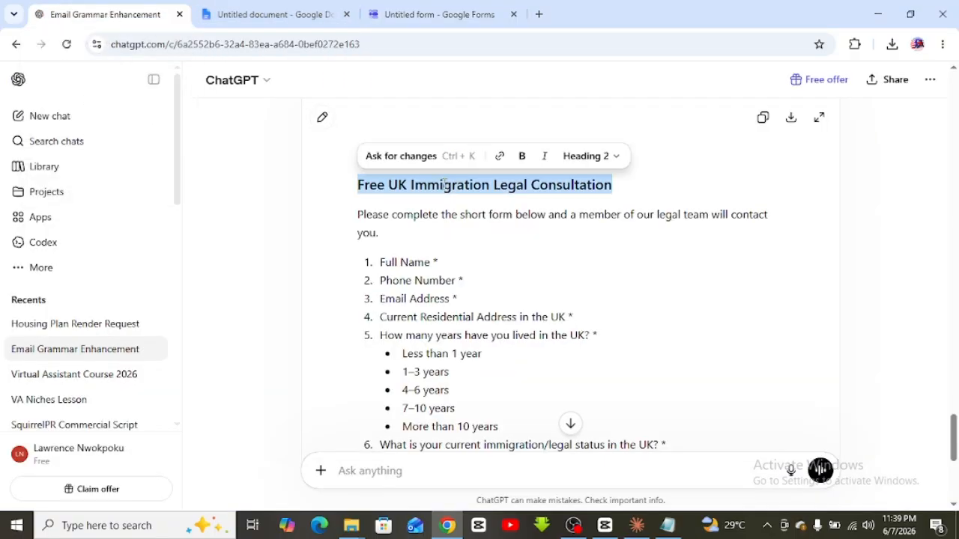
Replace 'Untitled form' with the pasted title 'Free UK Immigration Legal Consultation'
{"action": "left_click", "coordinate": [462, 11]}
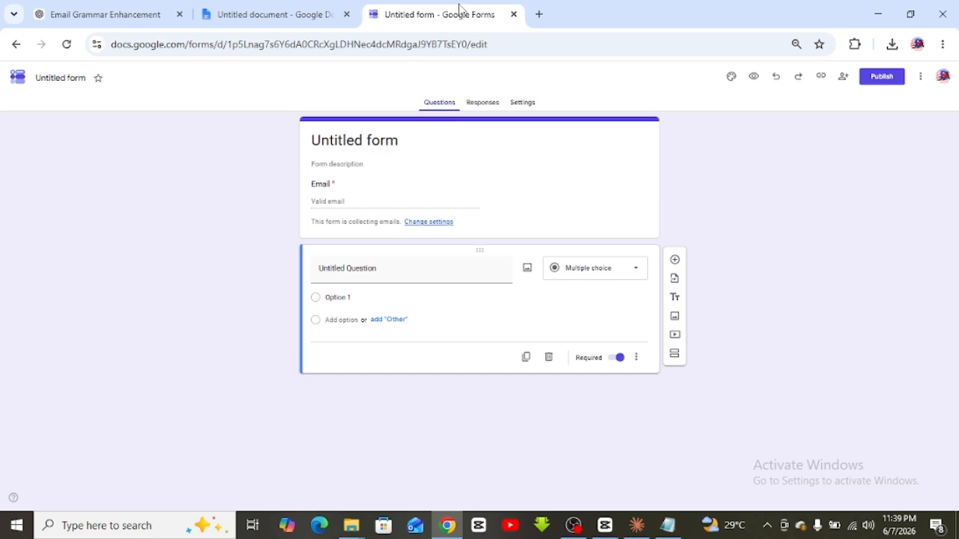
{"action": "left_click", "coordinate": [370, 152]}
{"action": "triple_click", "coordinate": [370, 152]}
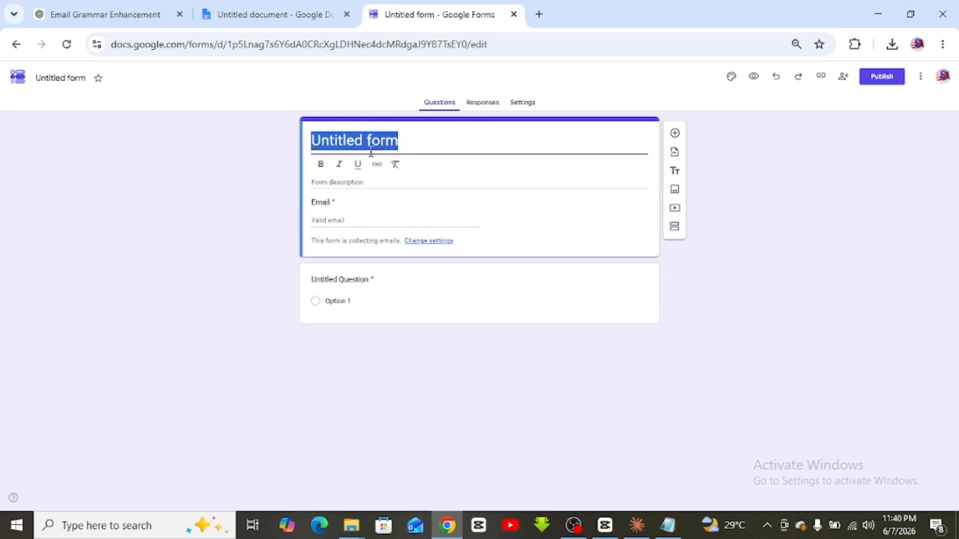
{"action": "key", "text": "ctrl+v"}
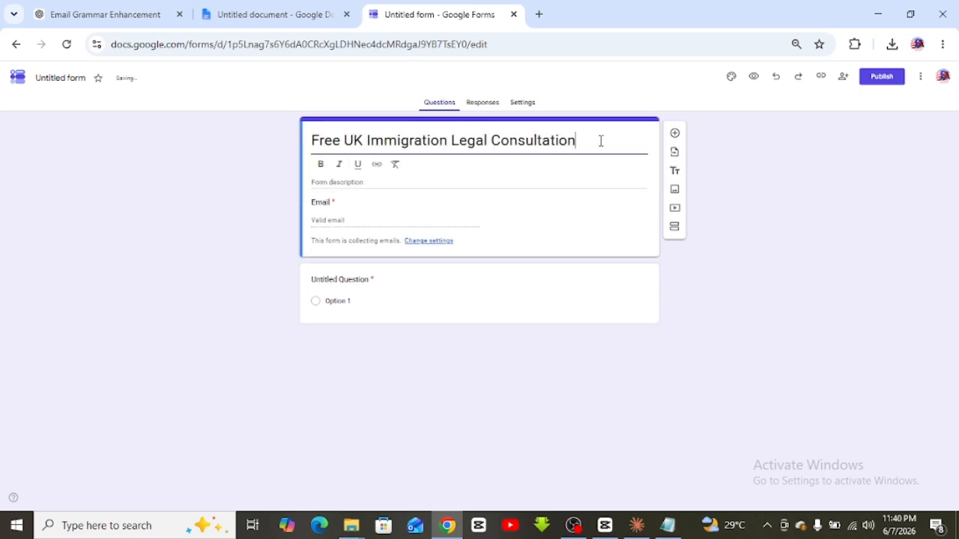
{"action": "left_click", "coordinate": [758, 165]}
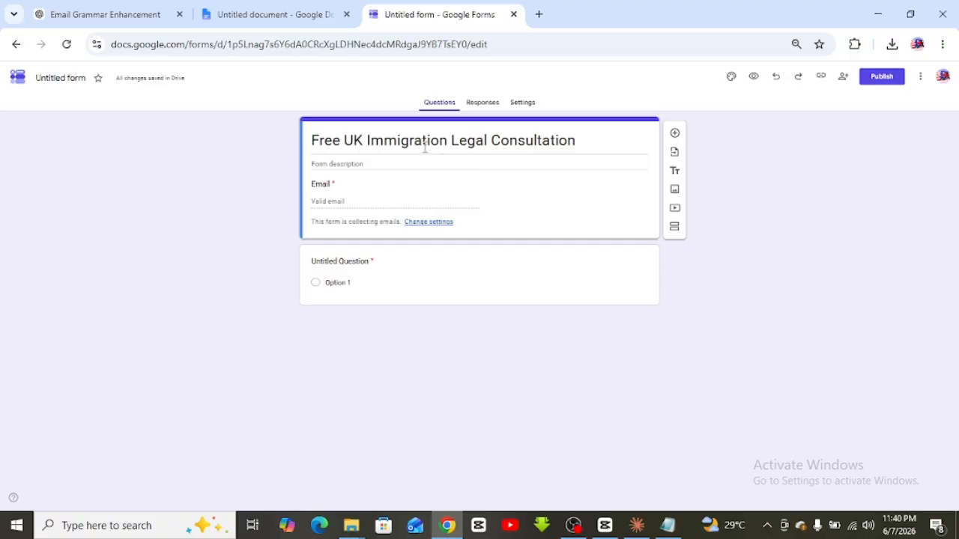
{"action": "left_click", "coordinate": [386, 142]}
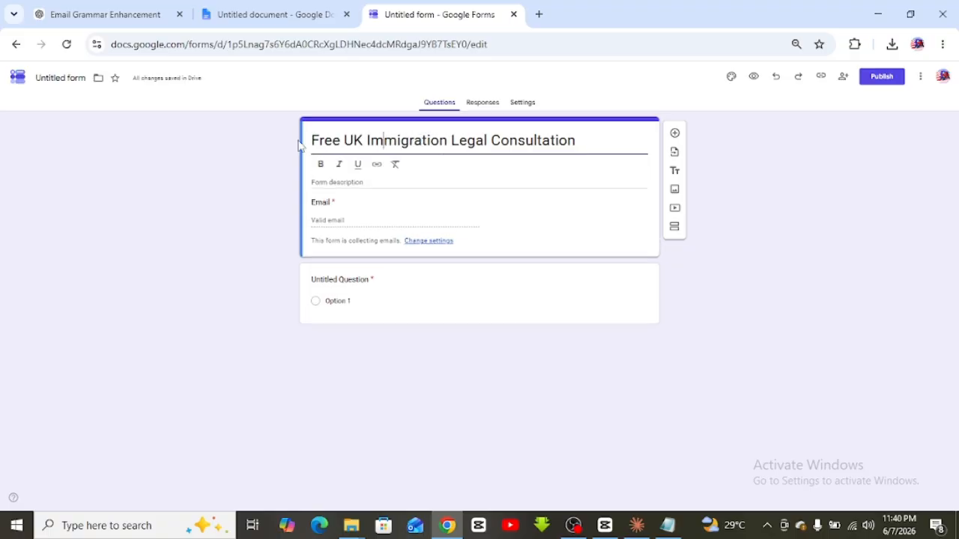
{"action": "left_click", "coordinate": [273, 162]}
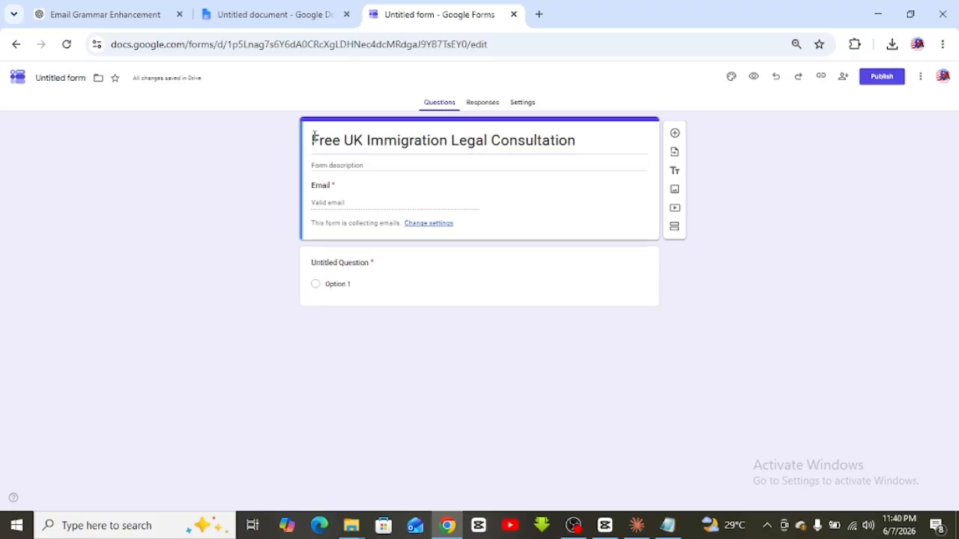
Set the form's saved name to the new title and check the Google Docs notes
{"action": "left_click", "coordinate": [62, 78]}
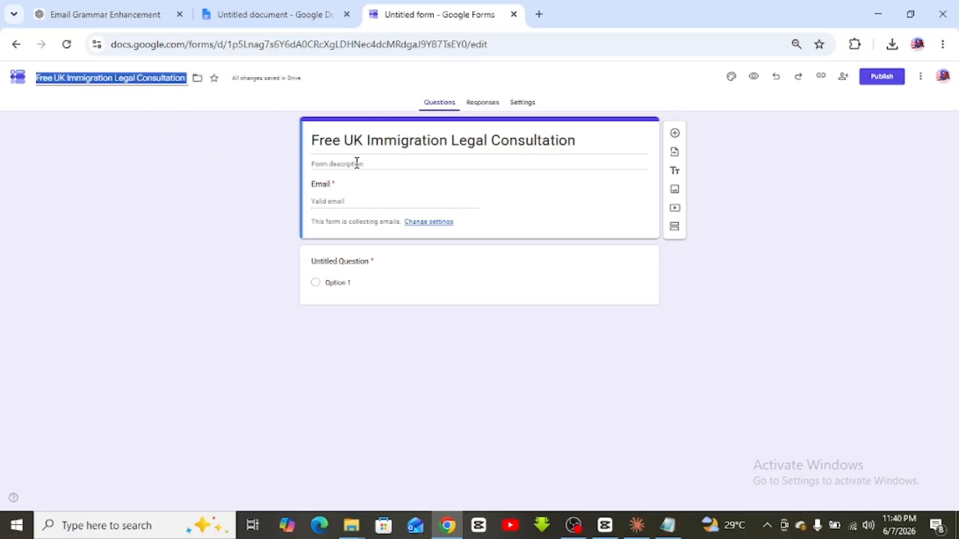
{"action": "left_click", "coordinate": [260, 174]}
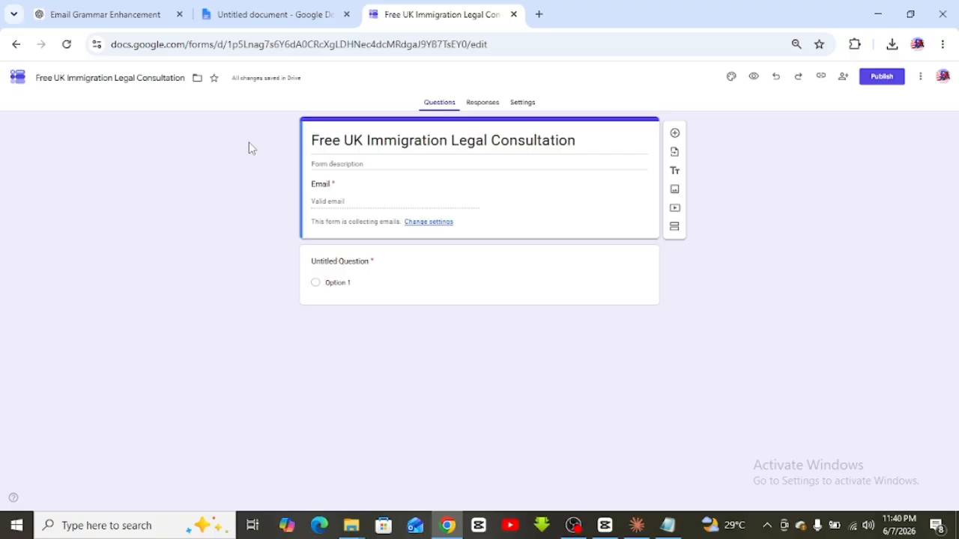
{"action": "left_click", "coordinate": [277, 14]}
{"action": "left_click", "coordinate": [441, 14]}
{"action": "left_click", "coordinate": [360, 166]}
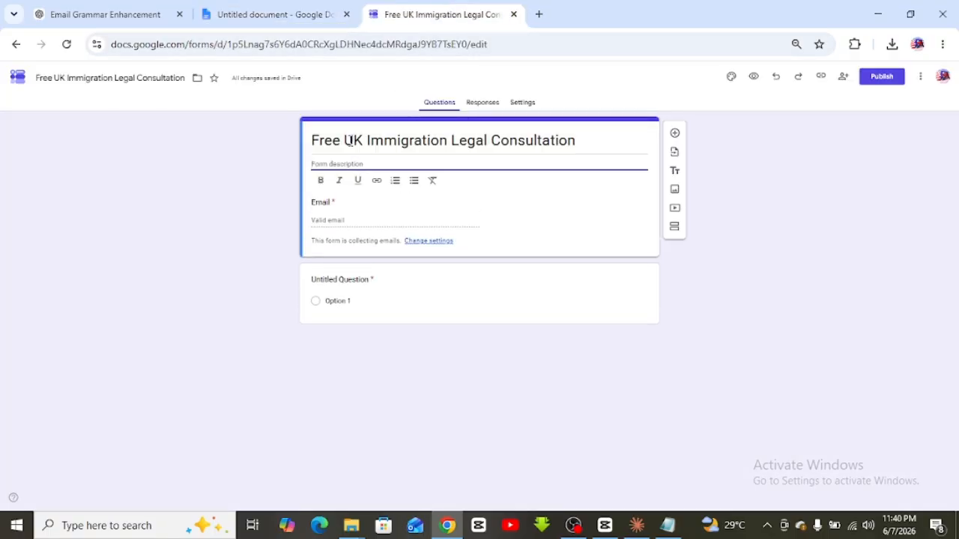
{"action": "left_click", "coordinate": [135, 17]}
Paste the 'Oakfield Consult is offering a free immigration legal consultation…' paragraph as the description
{"action": "scroll", "coordinate": [456, 269], "scroll_direction": "down", "scroll_amount": 5}
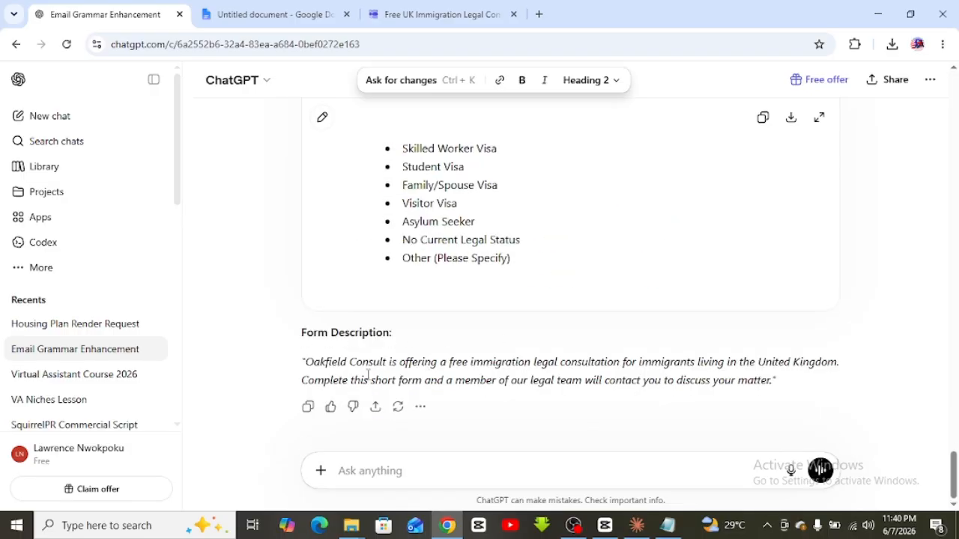
{"action": "triple_click", "coordinate": [368, 367]}
{"action": "key", "text": "ctrl+c"}
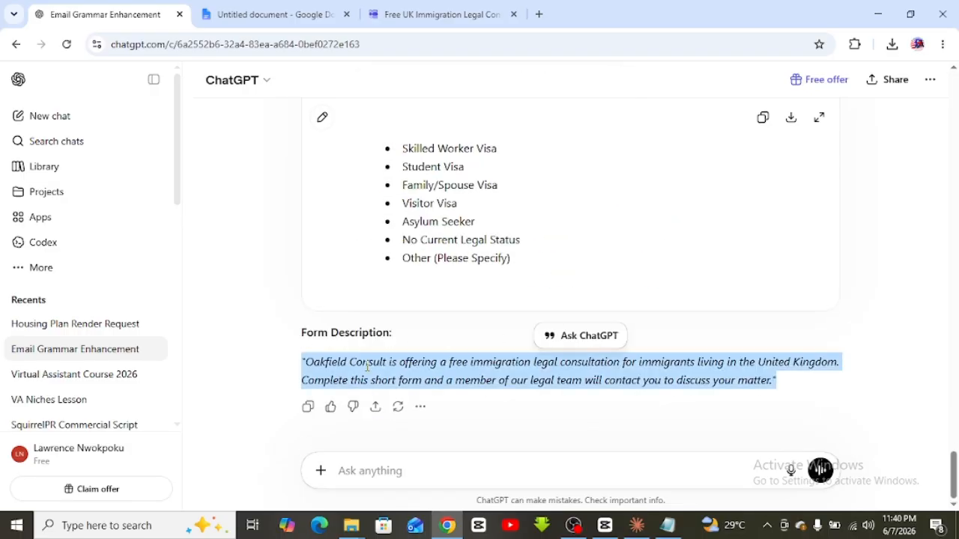
{"action": "left_click", "coordinate": [442, 14]}
{"action": "left_click", "coordinate": [353, 163]}
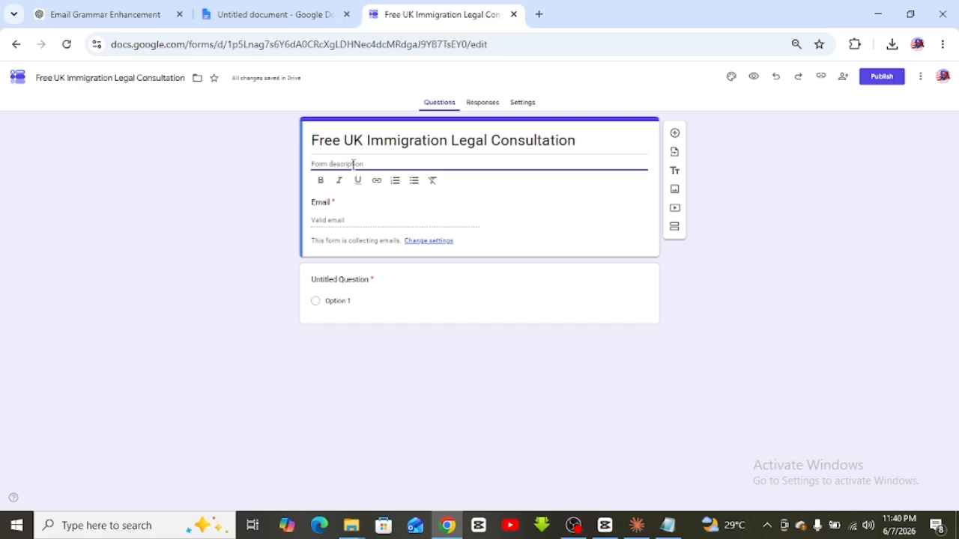
{"action": "key", "text": "ctrl+v"}
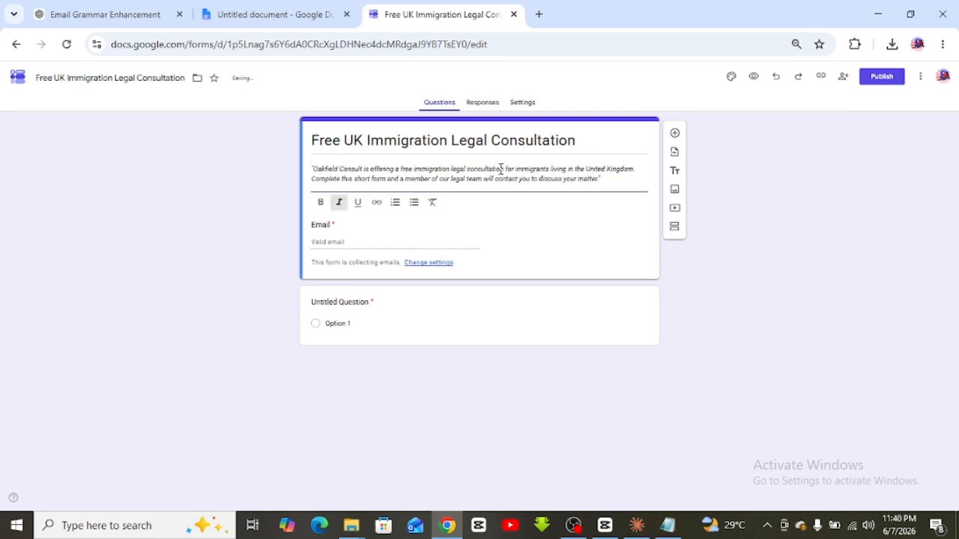
{"action": "left_click", "coordinate": [734, 207]}
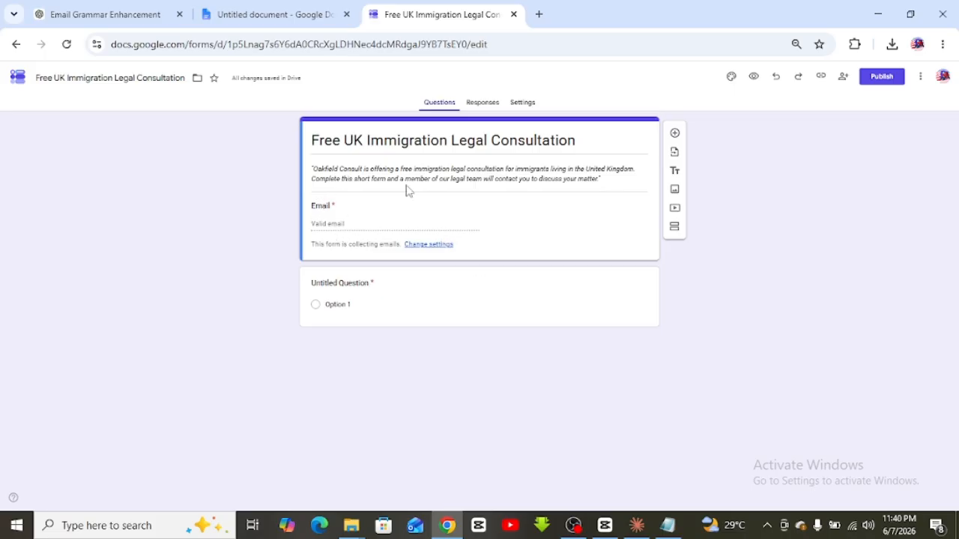
Title the first question 'Full Name' using the line copied from the ChatGPT draft
{"action": "left_click", "coordinate": [339, 285]}
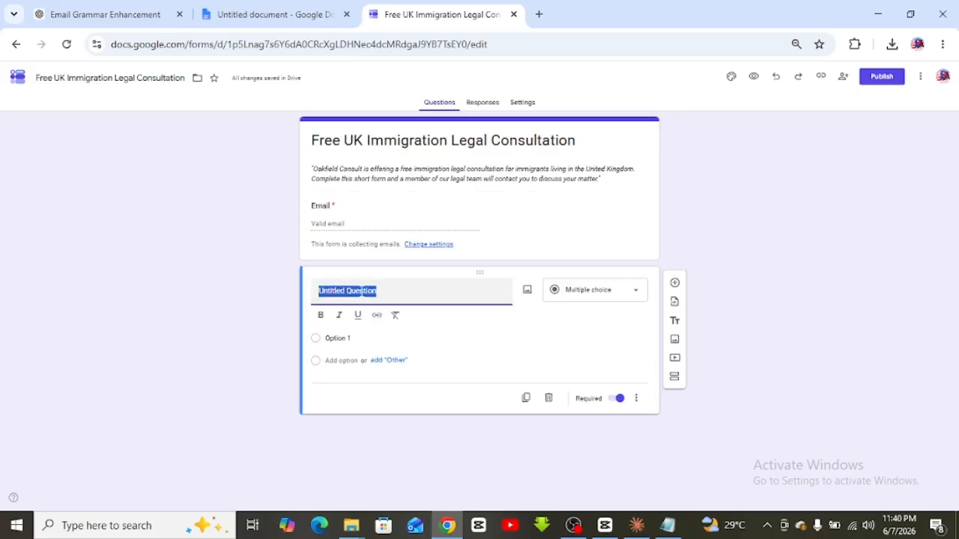
{"action": "left_click", "coordinate": [103, 11]}
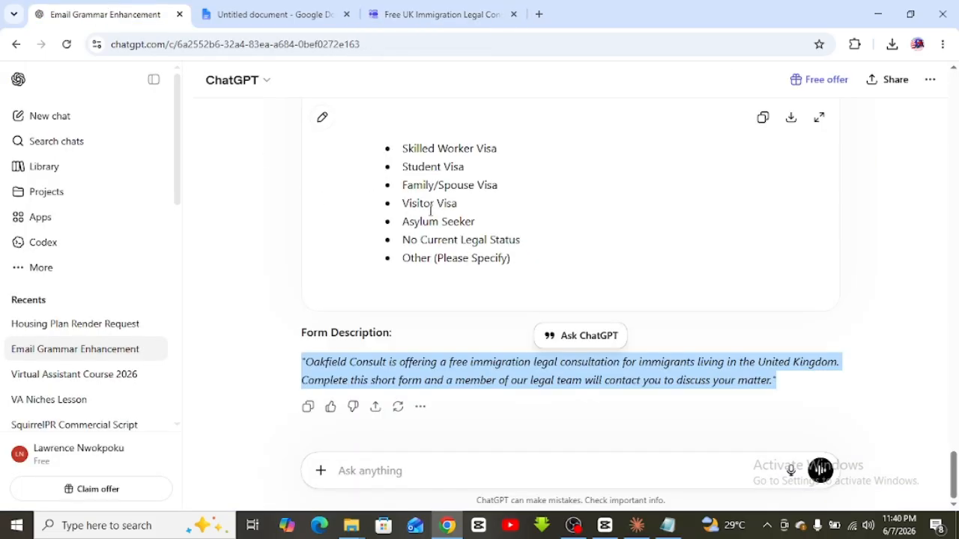
{"action": "scroll", "coordinate": [430, 211], "scroll_direction": "up", "scroll_amount": 8}
{"action": "scroll", "coordinate": [427, 210], "scroll_direction": "down", "scroll_amount": 5}
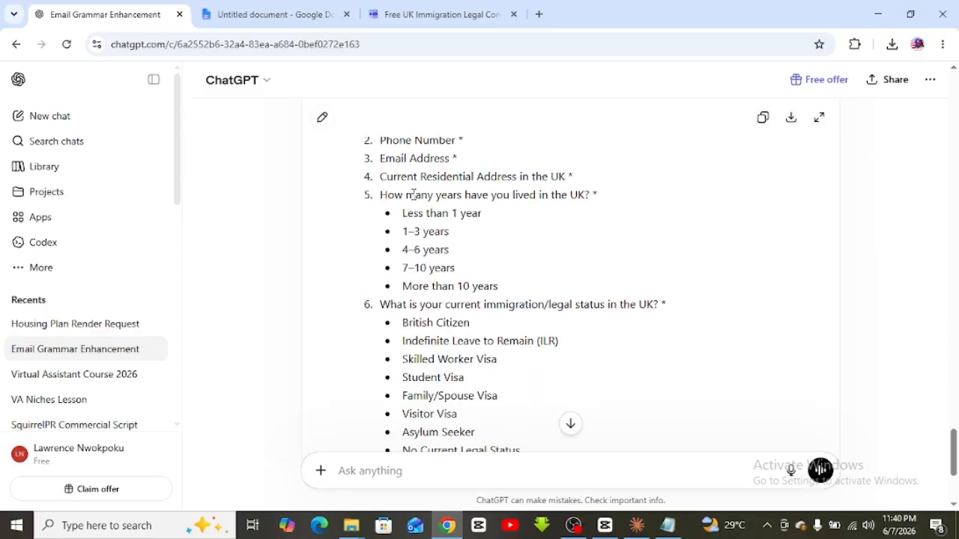
{"action": "scroll", "coordinate": [413, 193], "scroll_direction": "up", "scroll_amount": 1}
{"action": "triple_click", "coordinate": [403, 194]}
{"action": "key", "text": "ctrl+c"}
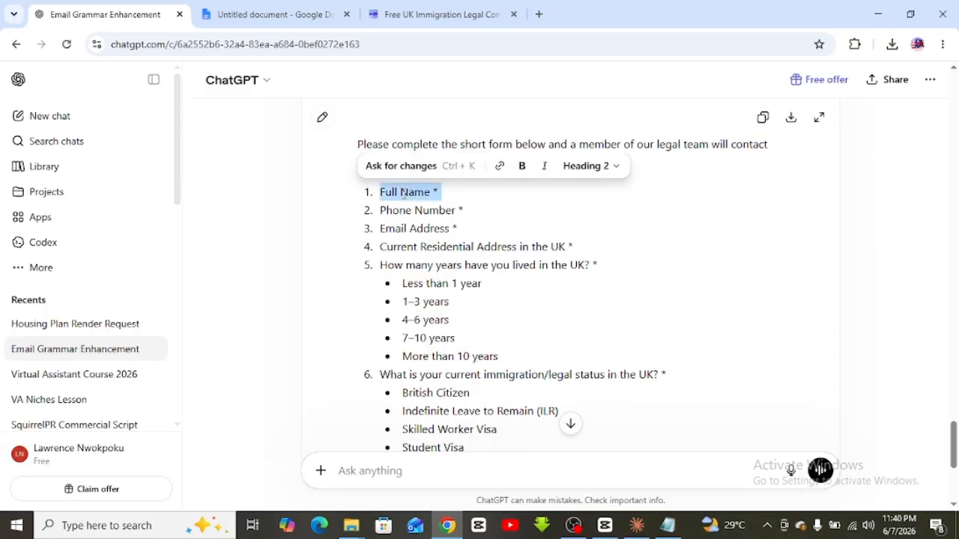
{"action": "left_click", "coordinate": [439, 14]}
{"action": "key", "text": "ctrl+v"}
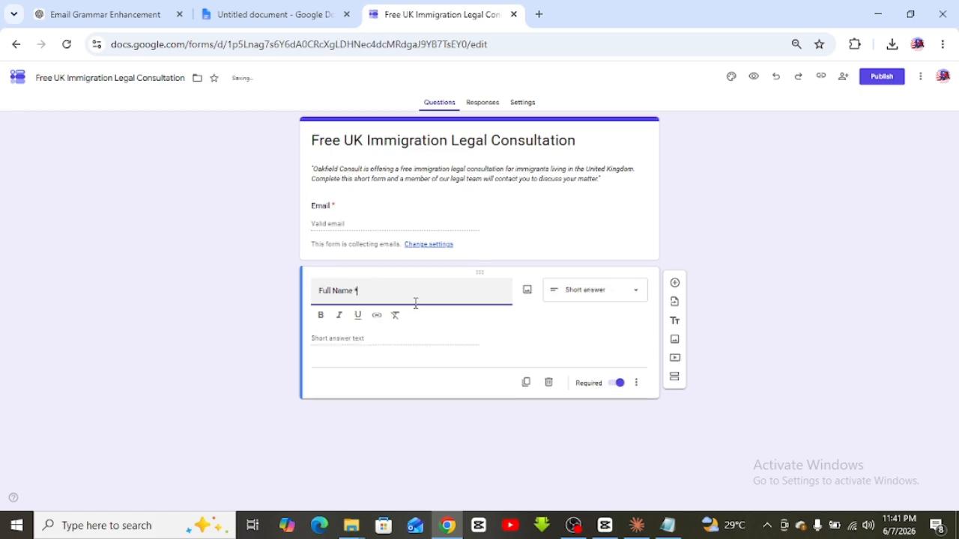
{"action": "left_click", "coordinate": [284, 316]}
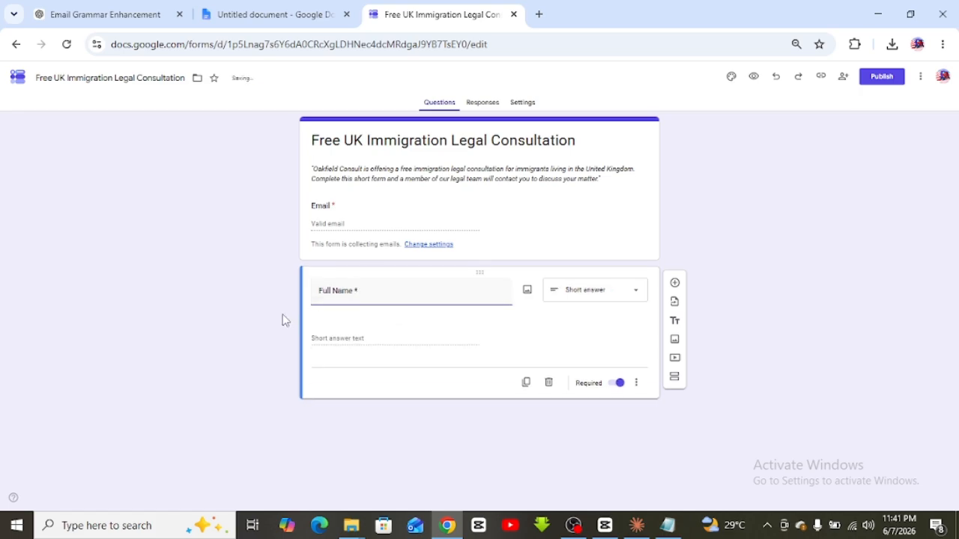
{"action": "left_click", "coordinate": [369, 295]}
{"action": "left_click", "coordinate": [365, 291]}
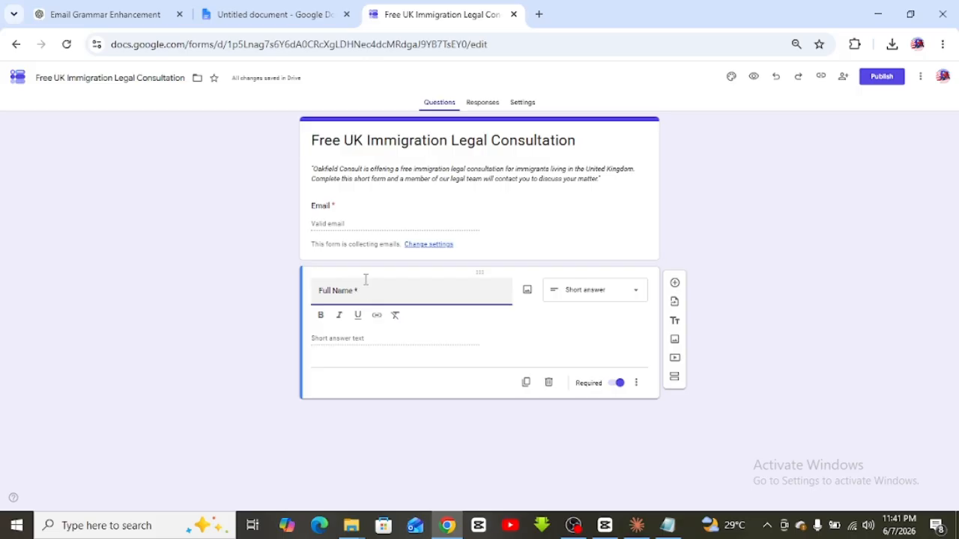
{"action": "left_click", "coordinate": [766, 298]}
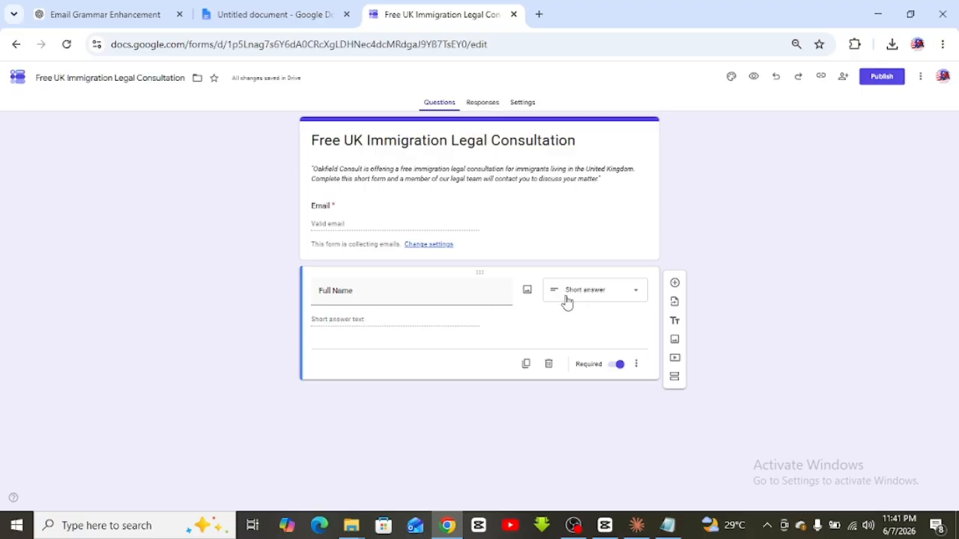
{"action": "left_click", "coordinate": [637, 295]}
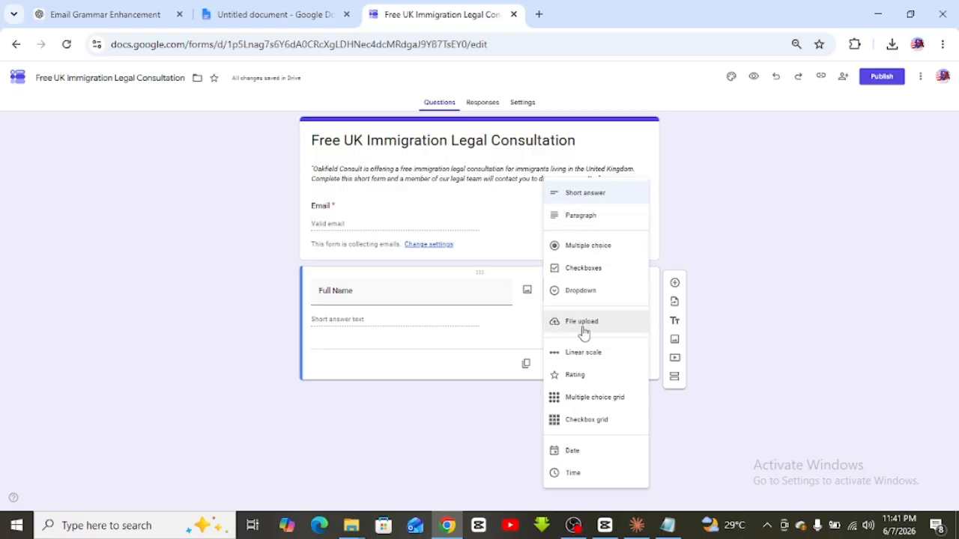
{"action": "left_click", "coordinate": [809, 262]}
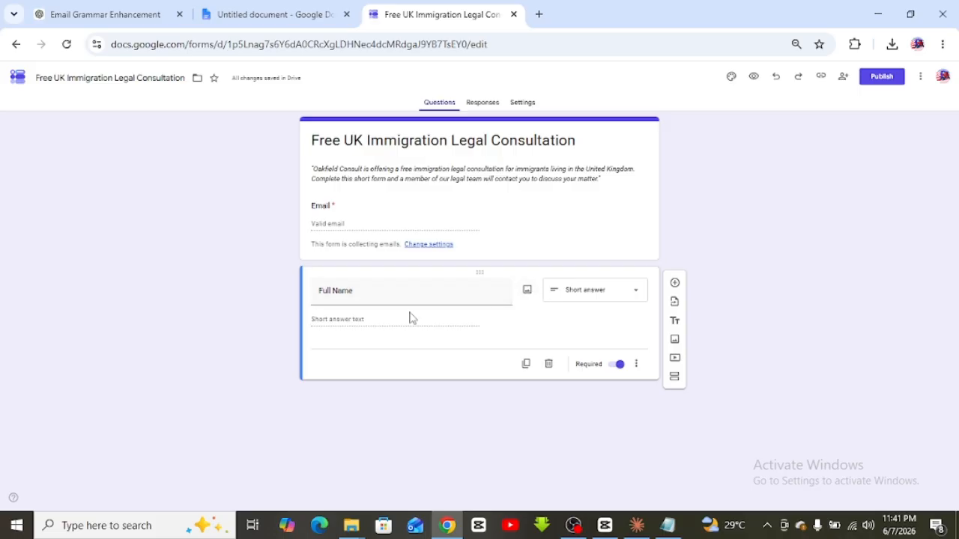
{"action": "left_click", "coordinate": [527, 291]}
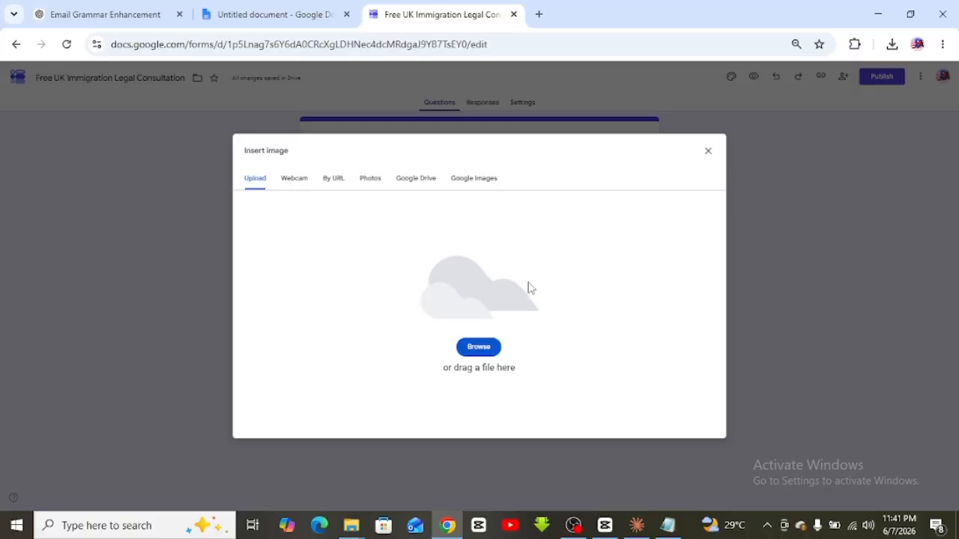
{"action": "left_click", "coordinate": [708, 153]}
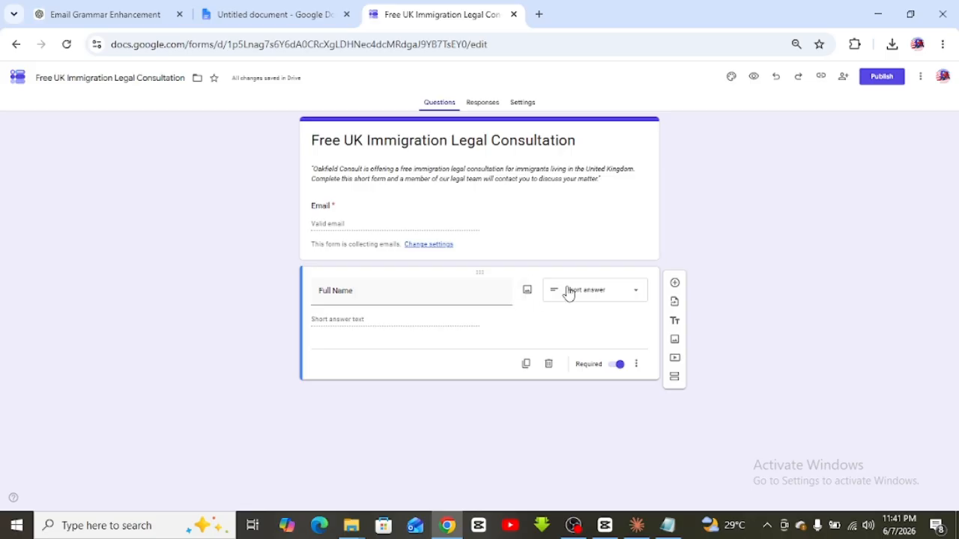
{"action": "left_click", "coordinate": [635, 294]}
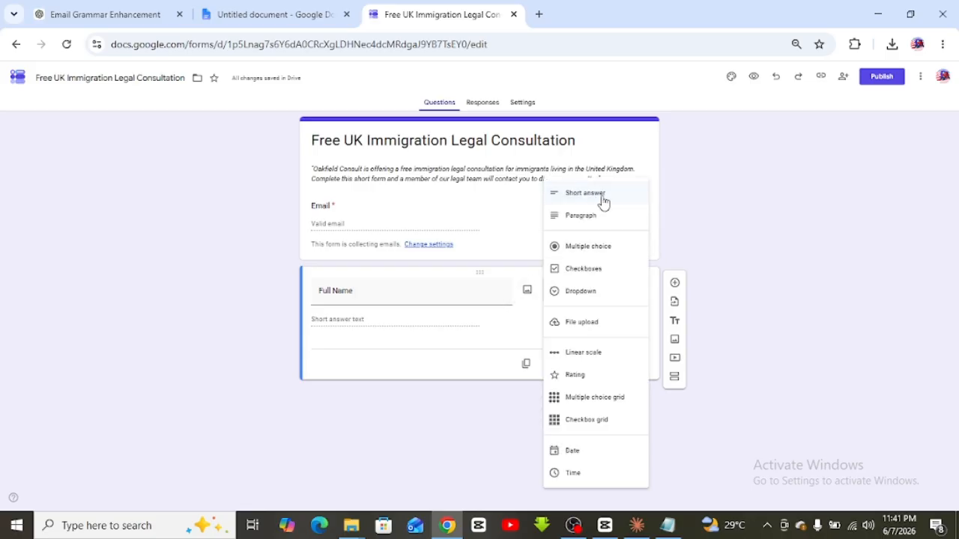
{"action": "left_click", "coordinate": [578, 218]}
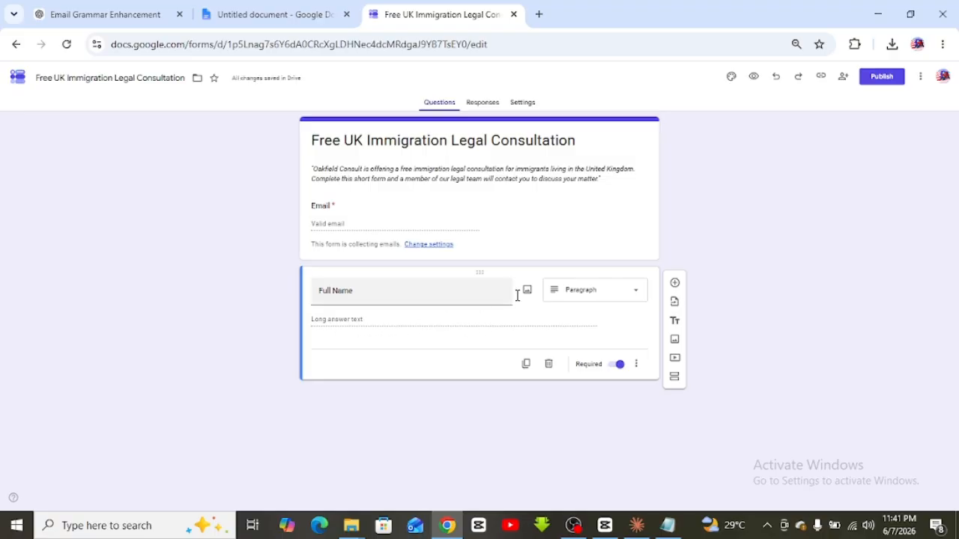
{"action": "left_click", "coordinate": [634, 300]}
{"action": "left_click", "coordinate": [587, 200]}
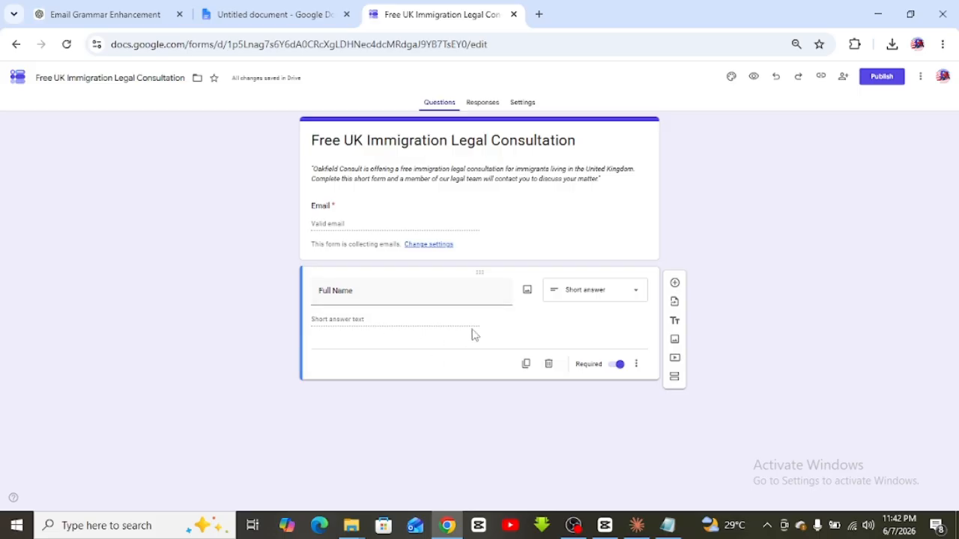
Duplicate the Full Name question and look through its extra options without adding any
{"action": "left_click", "coordinate": [526, 364]}
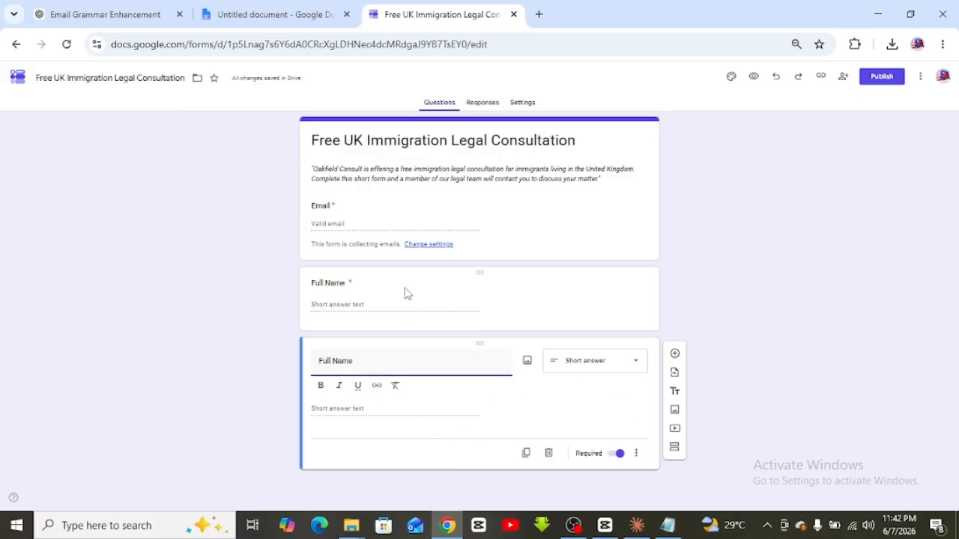
{"action": "left_click", "coordinate": [551, 302]}
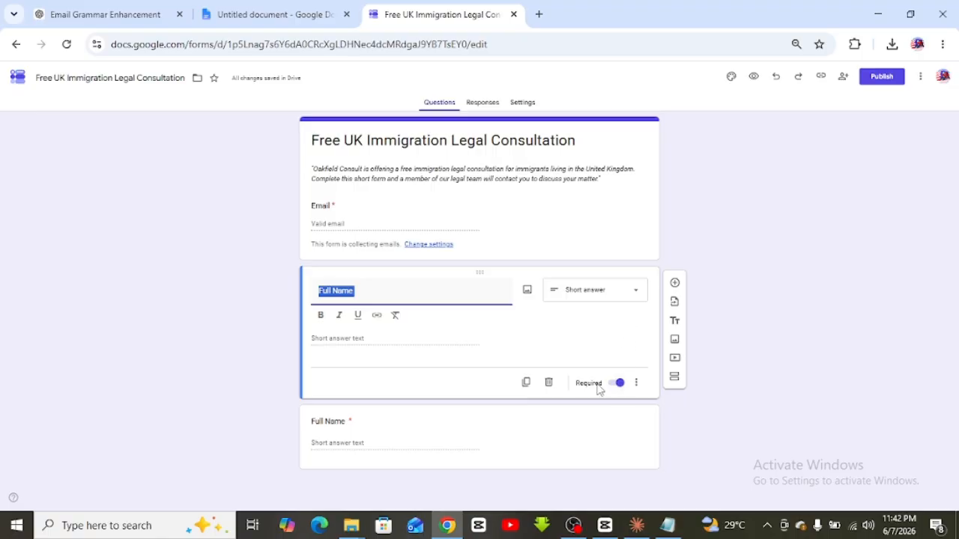
{"action": "left_click", "coordinate": [574, 349]}
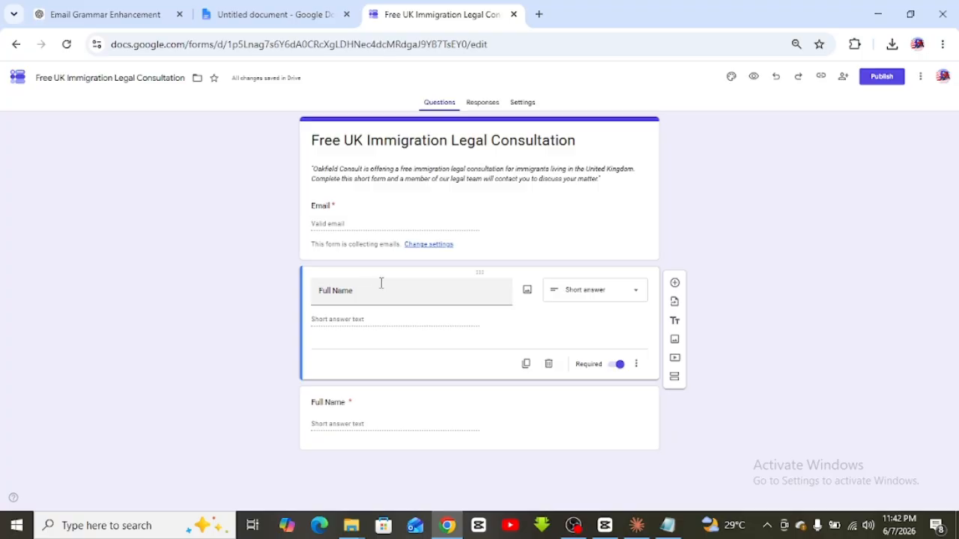
{"action": "left_click", "coordinate": [636, 366]}
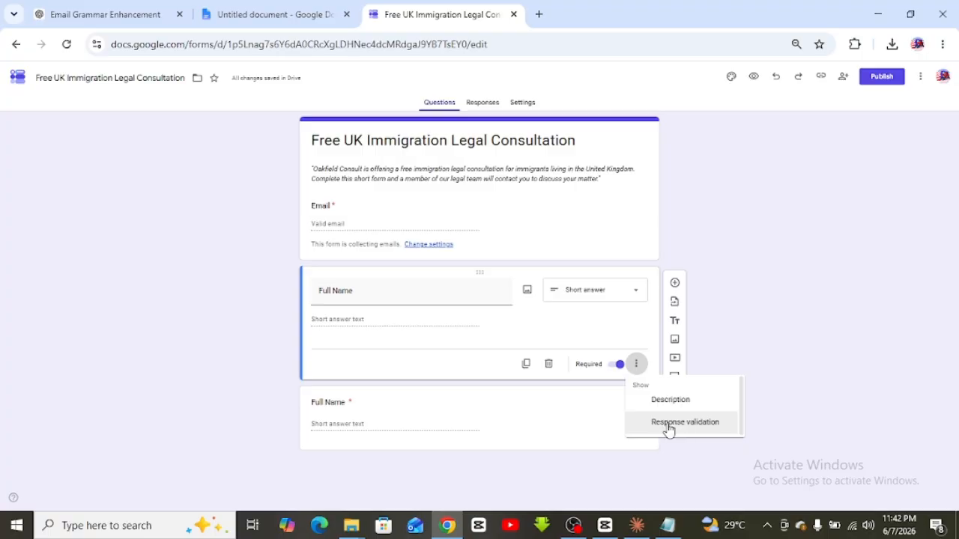
{"action": "left_click", "coordinate": [871, 314]}
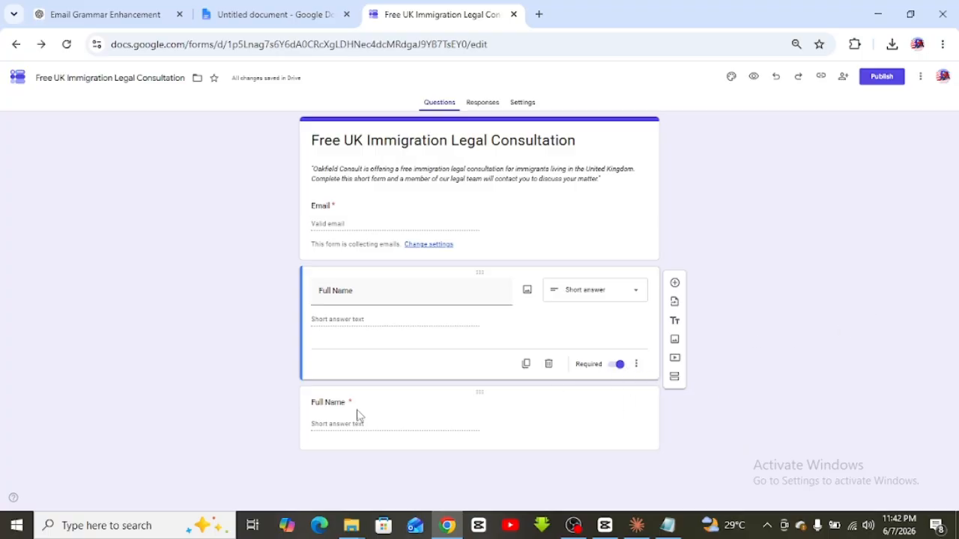
{"action": "left_click", "coordinate": [69, 8]}
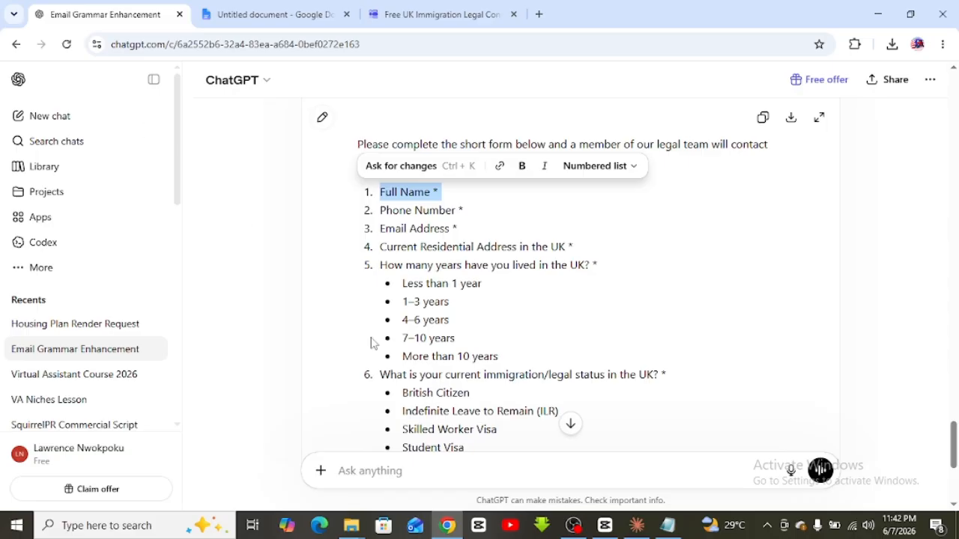
Copy the Phone Number line from the draft and open the duplicated question
{"action": "triple_click", "coordinate": [433, 208]}
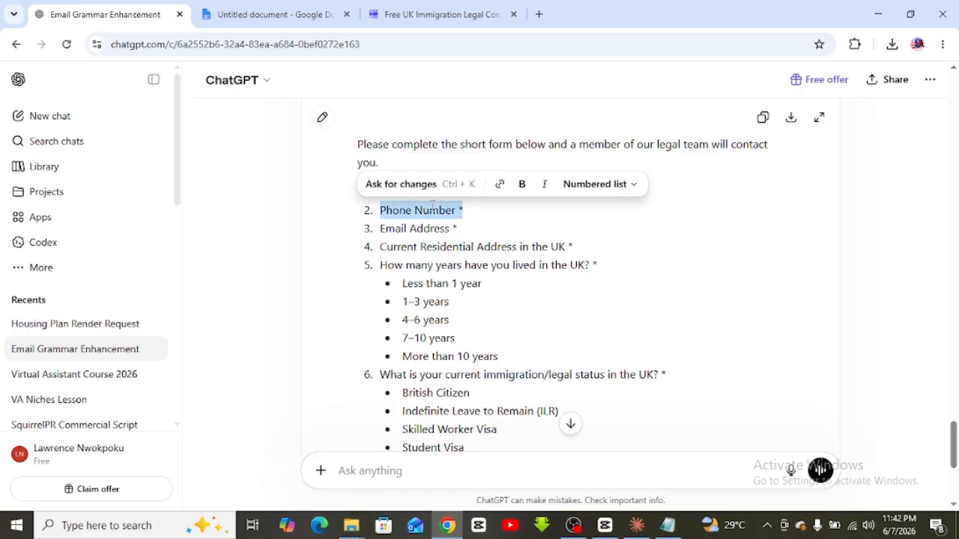
{"action": "left_click", "coordinate": [430, 14]}
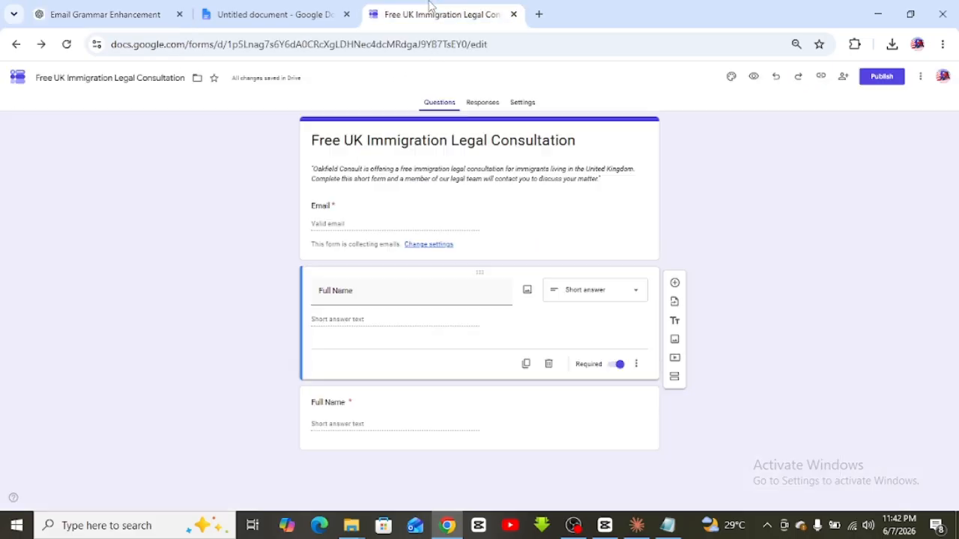
{"action": "left_click", "coordinate": [329, 405]}
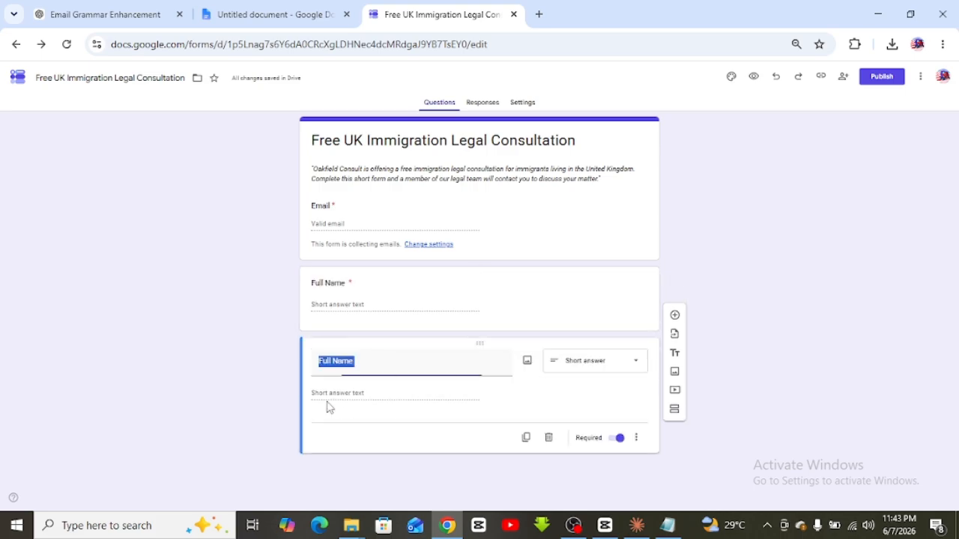
Retitle the duplicated question 'Phone Number' without the trailing asterisk
{"action": "left_click", "coordinate": [341, 360]}
{"action": "type", "text": "Phone Number ("}
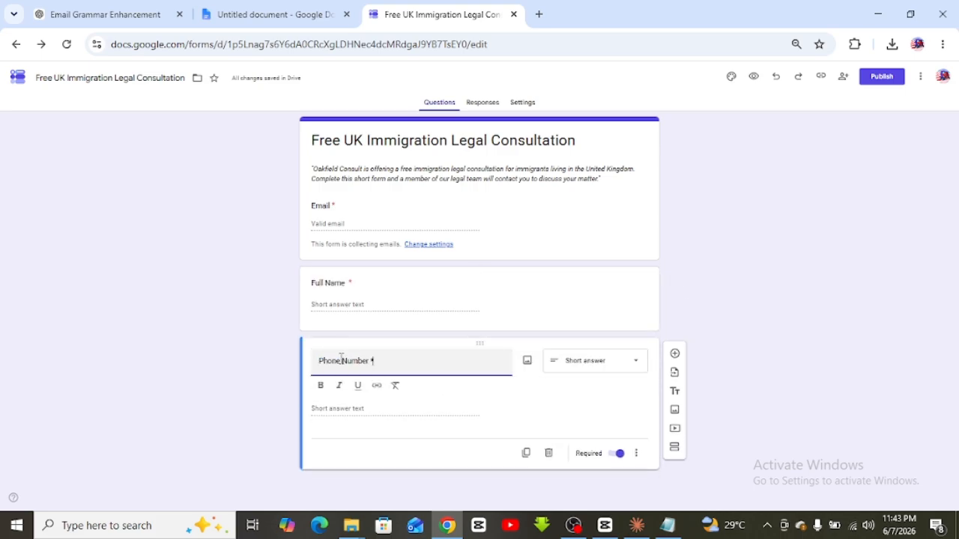
{"action": "left_click", "coordinate": [377, 358]}
{"action": "key", "text": "BackSpace"}
{"action": "left_click", "coordinate": [730, 311]}
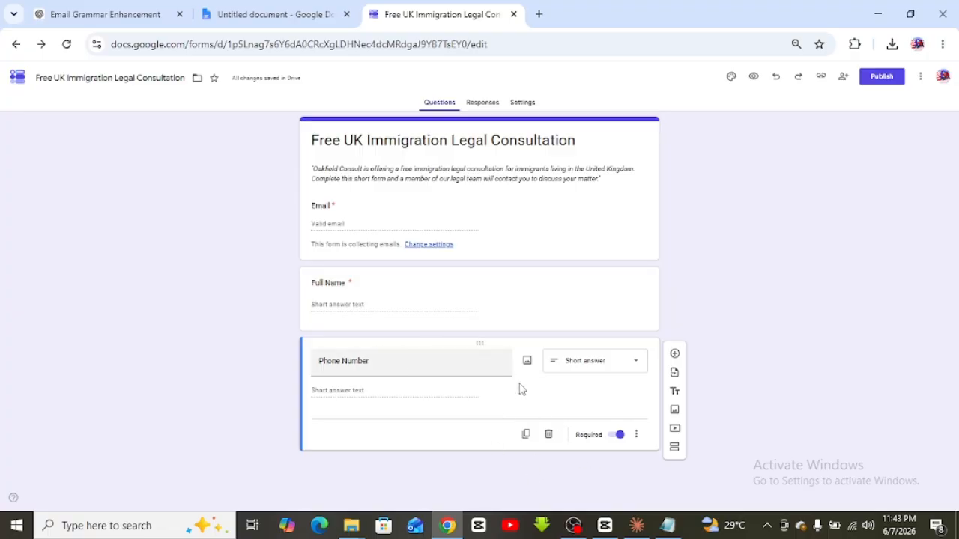
Restore the accidentally deleted Phone Number question and keep it required
{"action": "left_click", "coordinate": [548, 436]}
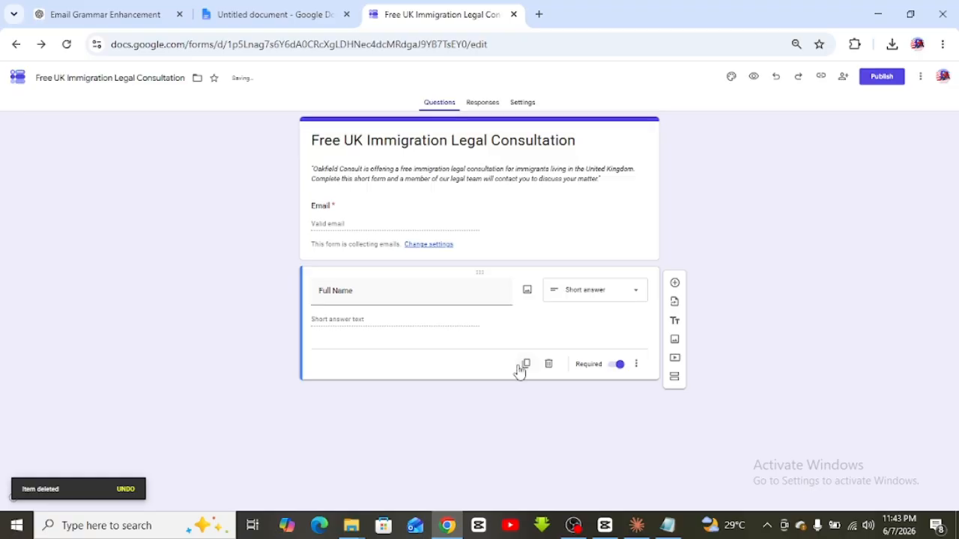
{"action": "key", "text": "ctrl+z"}
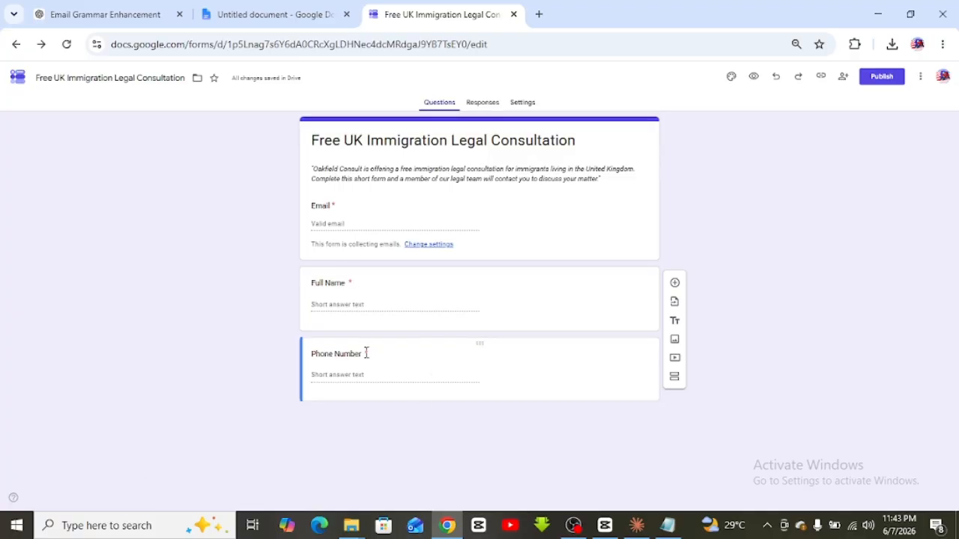
{"action": "left_click", "coordinate": [475, 352]}
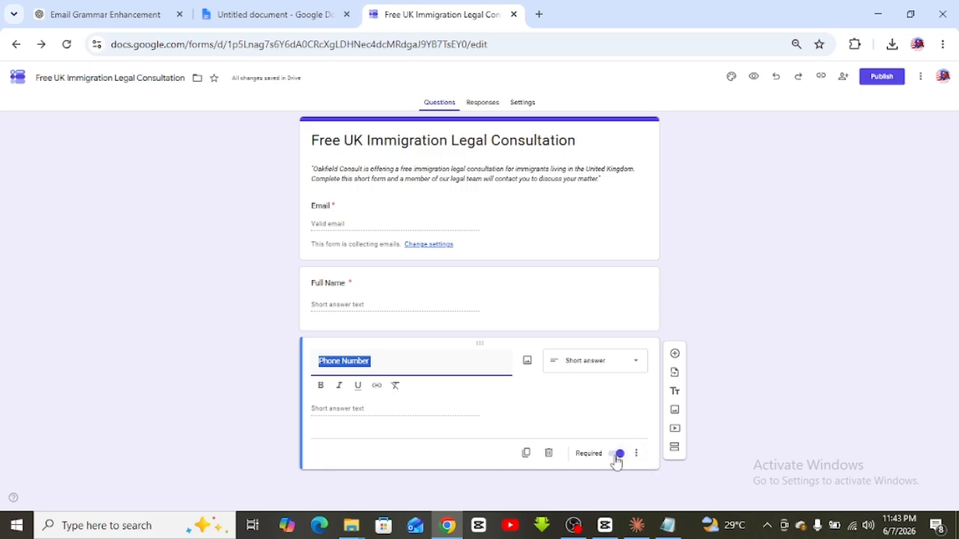
{"action": "left_click", "coordinate": [618, 456]}
{"action": "left_click", "coordinate": [618, 435]}
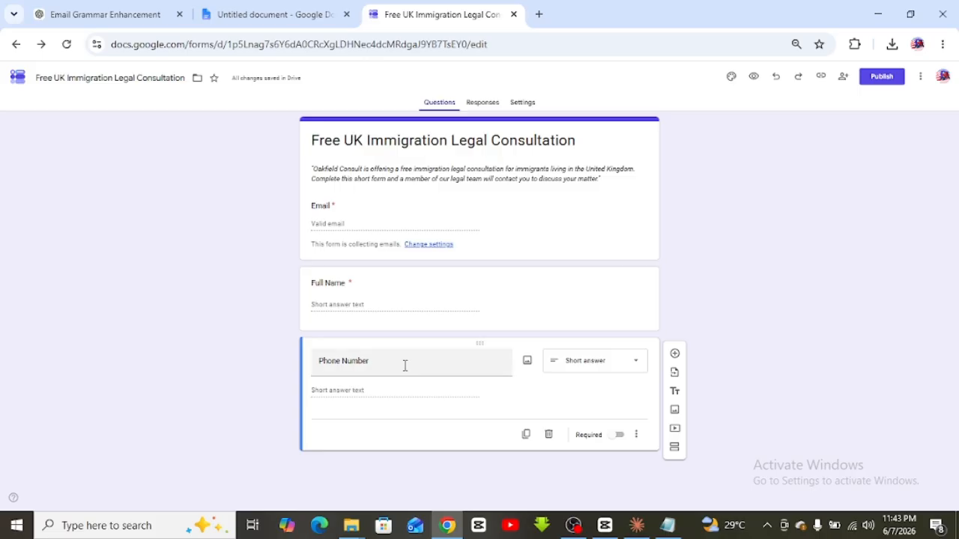
{"action": "left_click", "coordinate": [619, 443]}
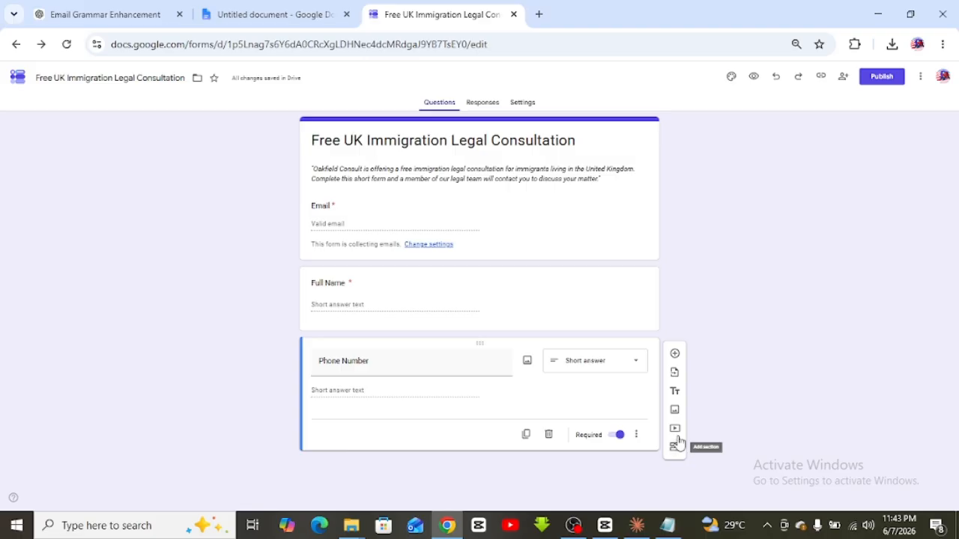
Insert a blank required multiple-choice question with 'Option 1' below Phone Number
{"action": "left_click", "coordinate": [675, 354]}
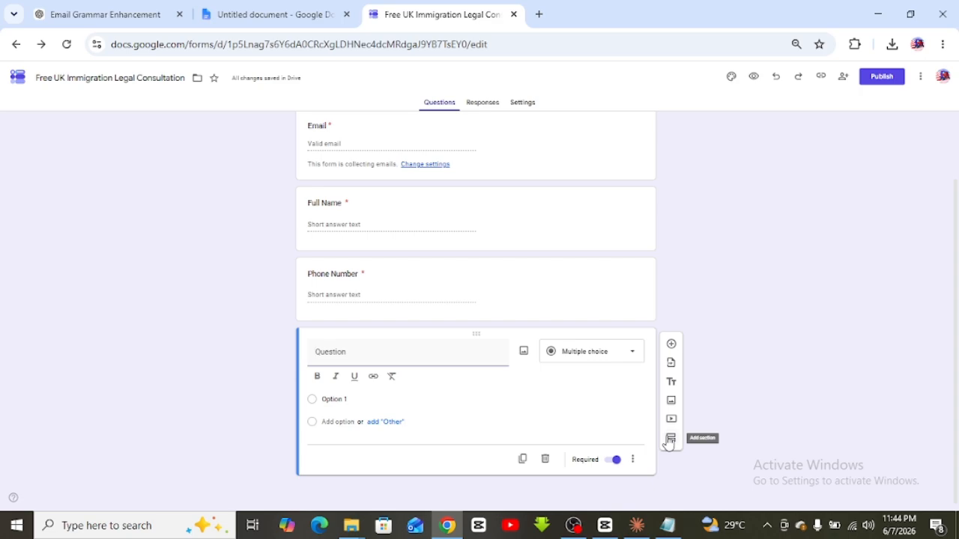
{"action": "left_click", "coordinate": [717, 389]}
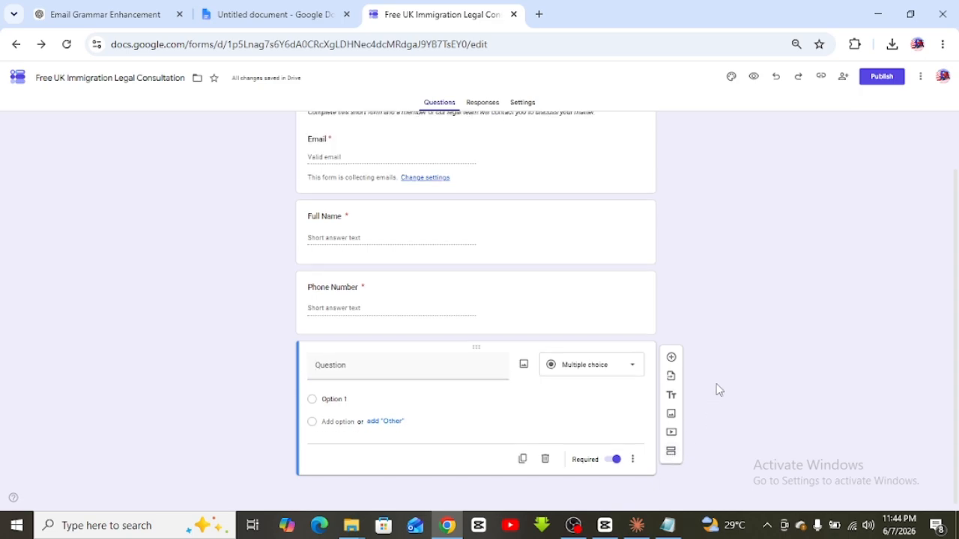
Title the new question 'Email Address' from the ChatGPT draft and add another question below
{"action": "left_click", "coordinate": [63, 18]}
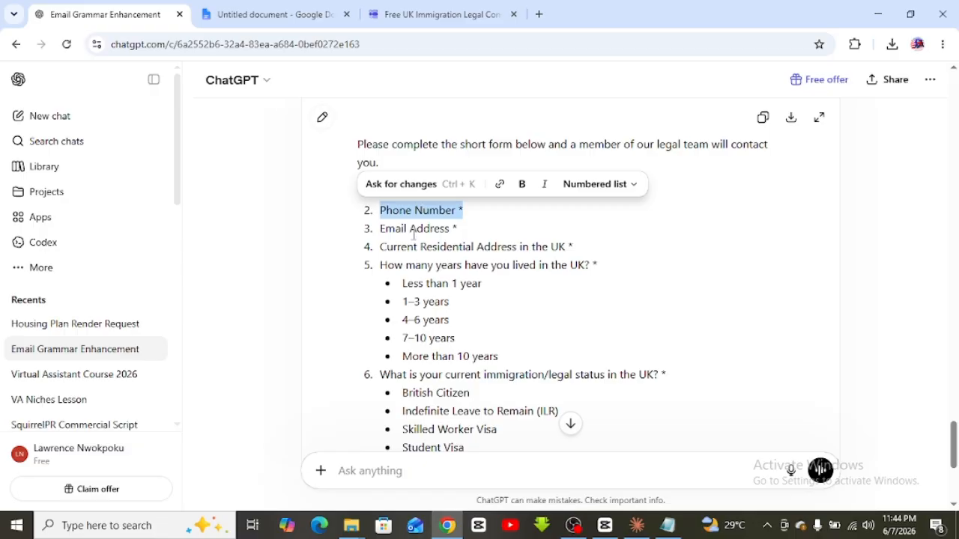
{"action": "triple_click", "coordinate": [415, 232]}
{"action": "key", "text": "ctrl+c"}
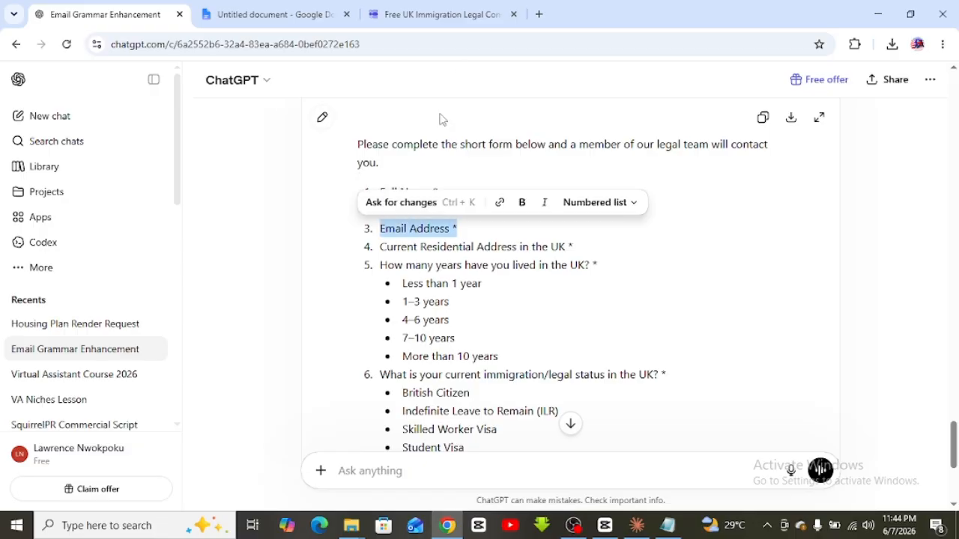
{"action": "left_click", "coordinate": [439, 14]}
{"action": "left_click", "coordinate": [347, 372]}
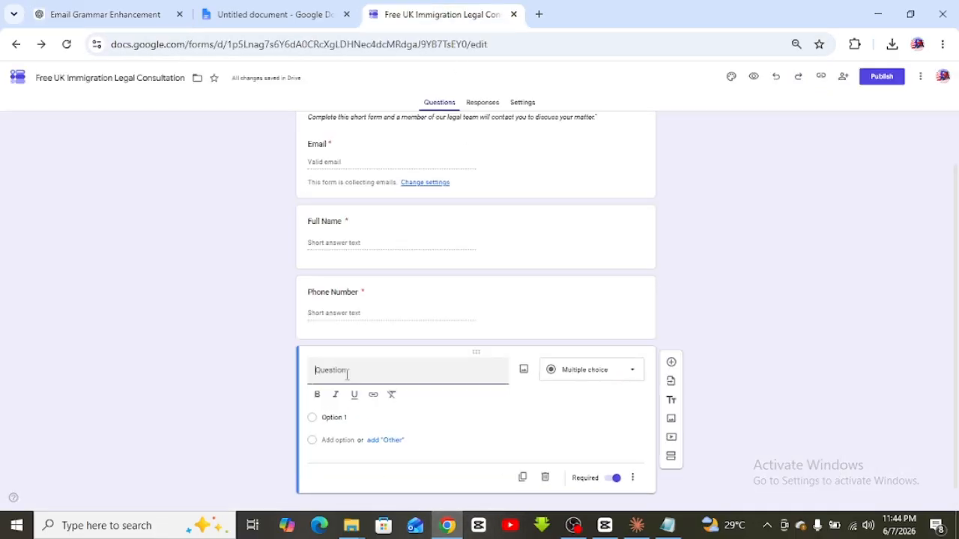
{"action": "key", "text": "ctrl+v"}
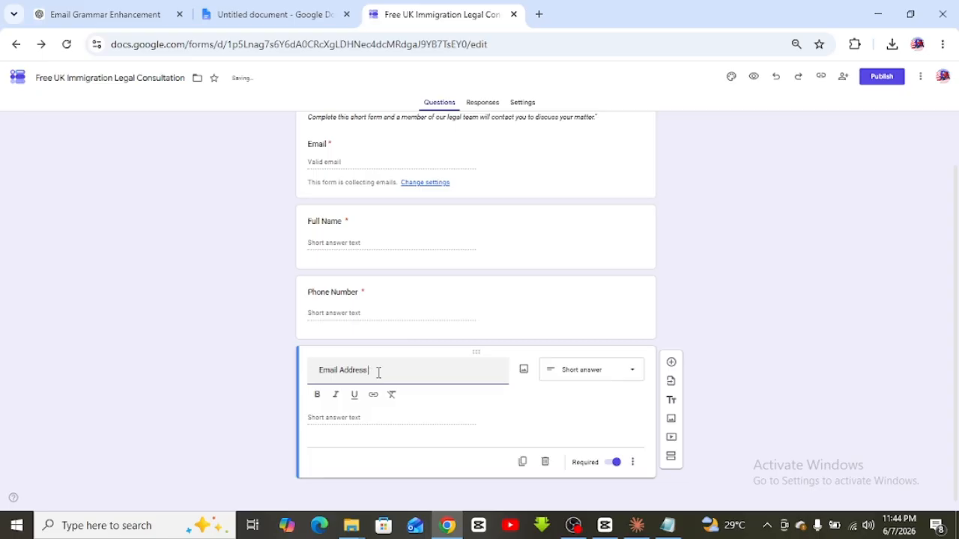
{"action": "left_click", "coordinate": [799, 350]}
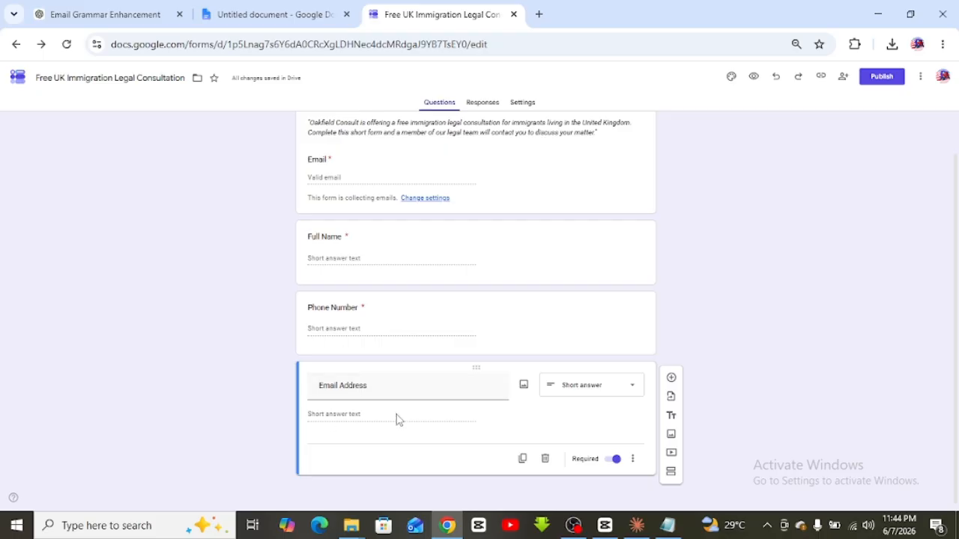
{"action": "left_click", "coordinate": [671, 382]}
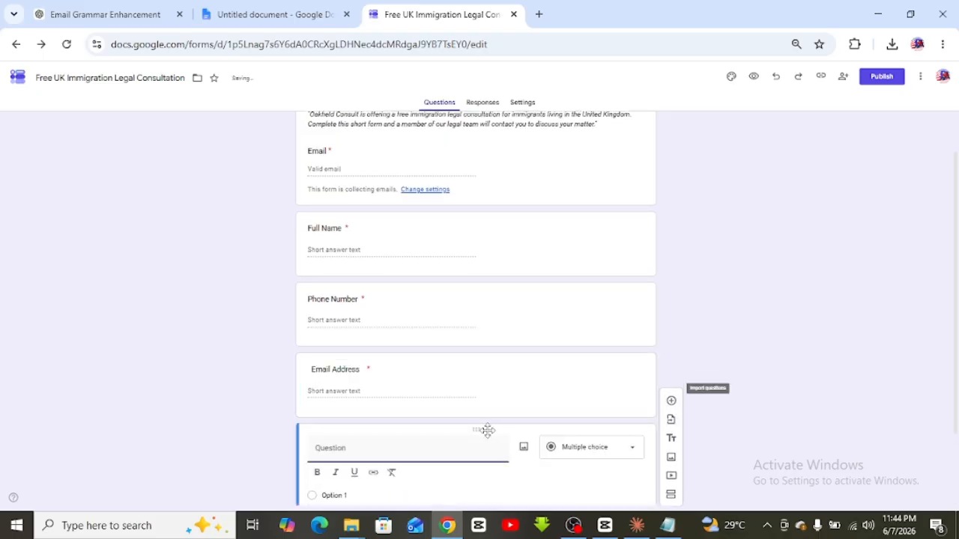
Title the new question 'Explain your legal situation in the UK' and copy the draft's address line
{"action": "type", "text": "Ex"}
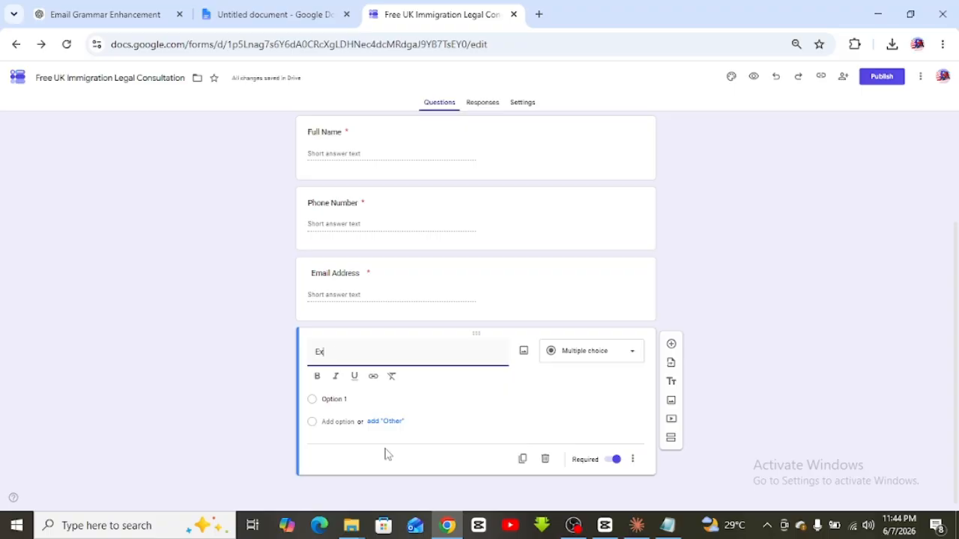
{"action": "type", "text": "plain your legal situation in the UK"}
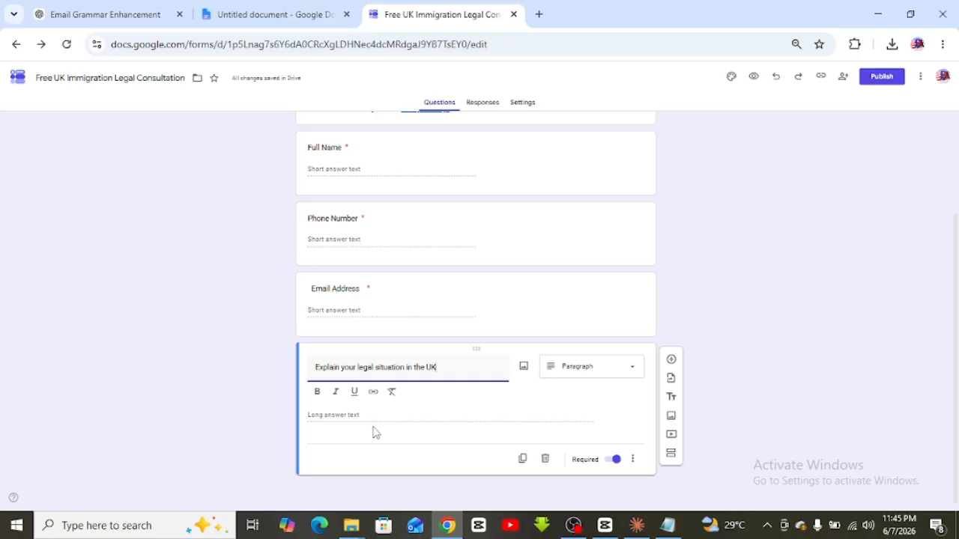
{"action": "left_click", "coordinate": [827, 394]}
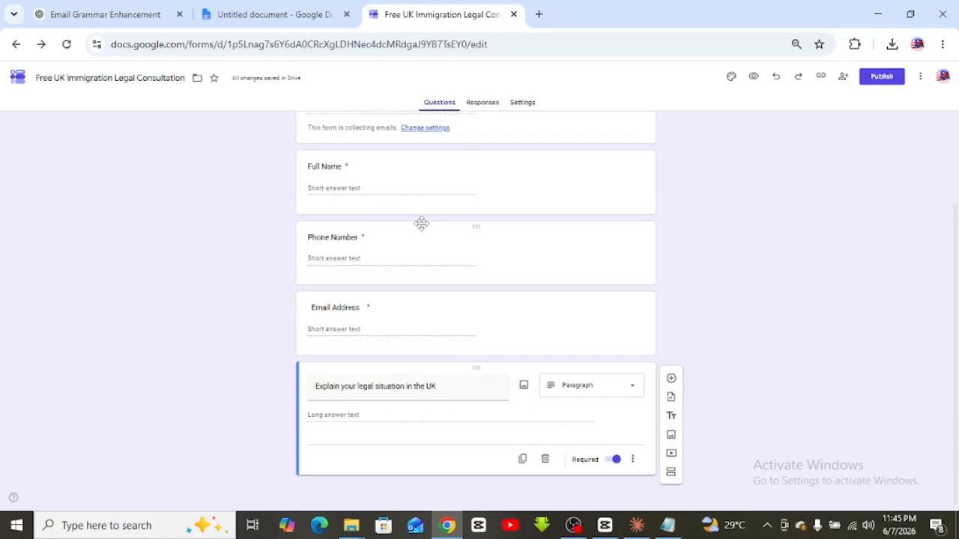
{"action": "left_click", "coordinate": [105, 14]}
{"action": "triple_click", "coordinate": [468, 248]}
{"action": "key", "text": "ctrl+c"}
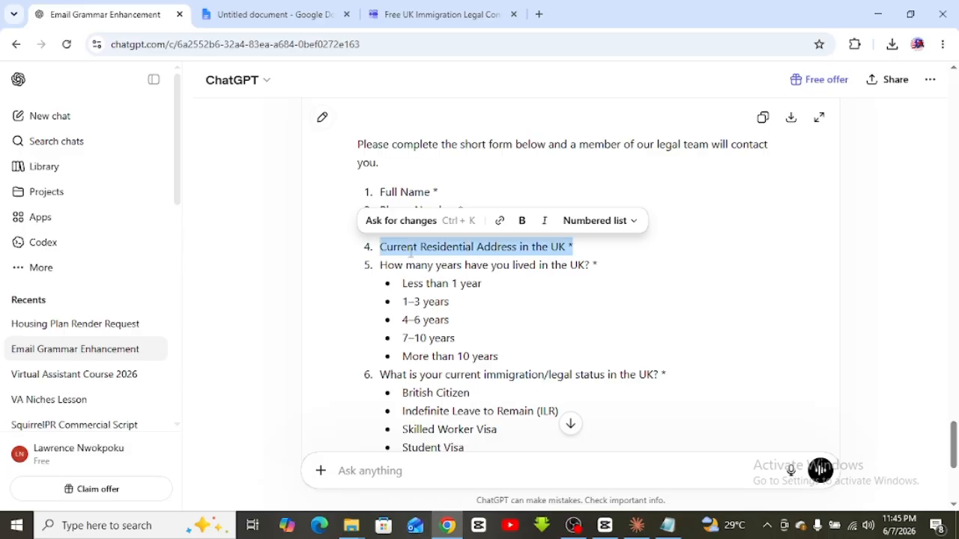
Paste 'Current Residential Address in the UK' as a short-answer question, then add another question
{"action": "left_click", "coordinate": [428, 16]}
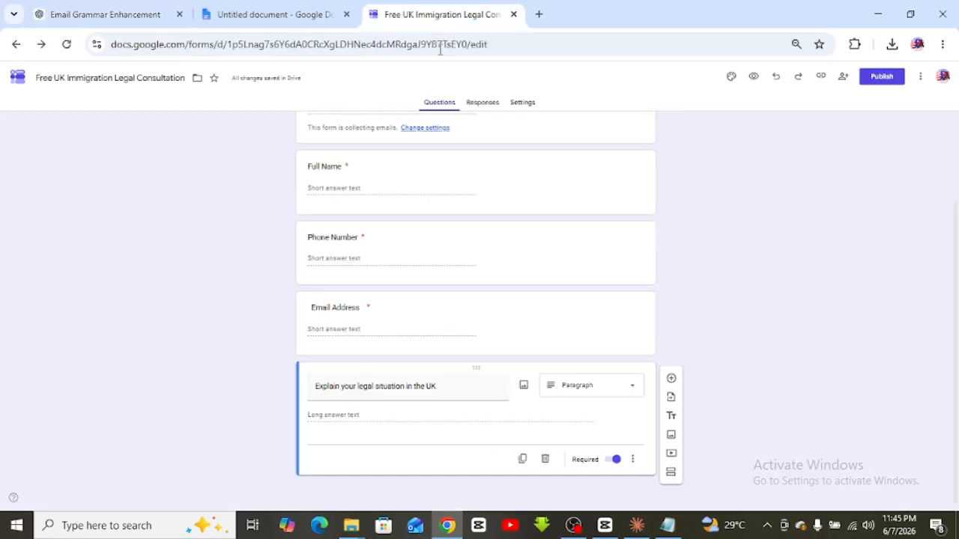
{"action": "left_click", "coordinate": [671, 380]}
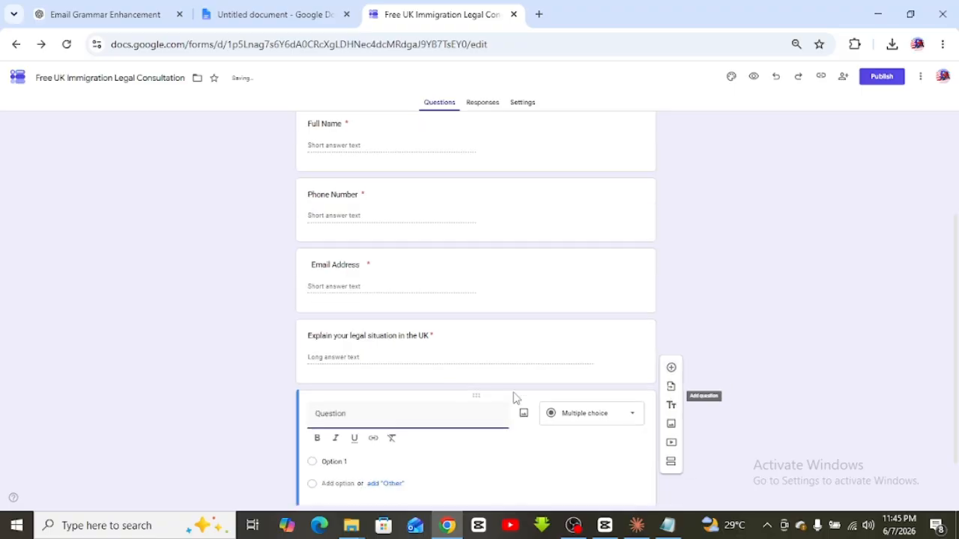
{"action": "key", "text": "ctrl+v"}
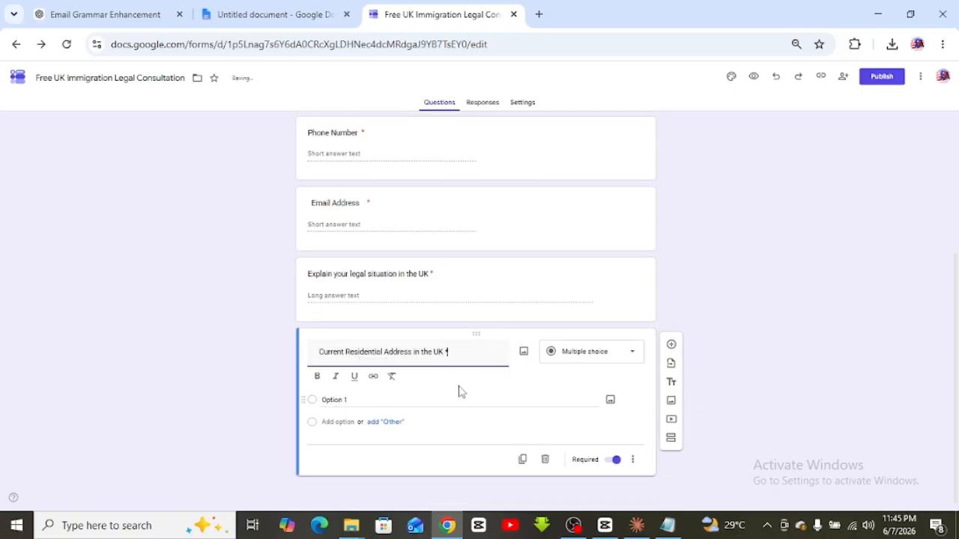
{"action": "left_click", "coordinate": [793, 313]}
{"action": "left_click", "coordinate": [628, 372]}
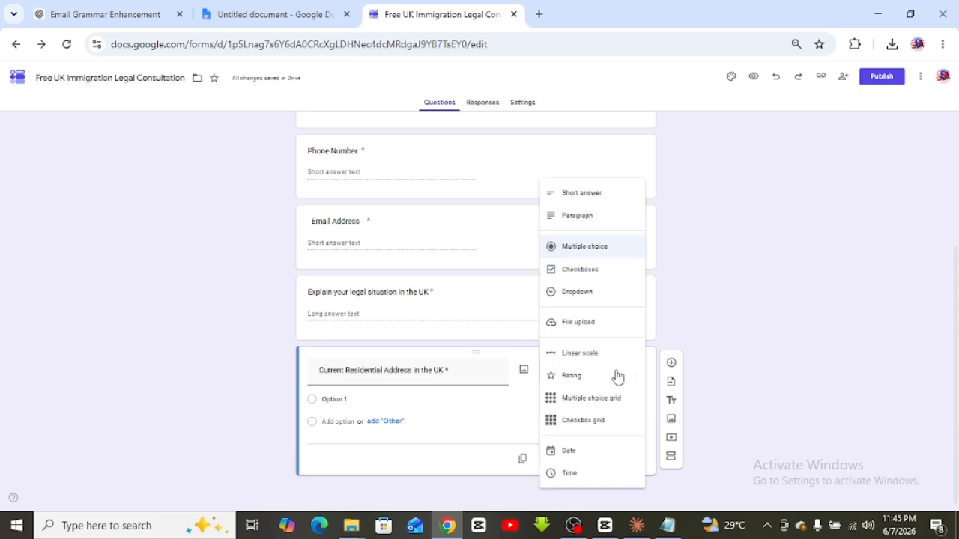
{"action": "left_click", "coordinate": [584, 199]}
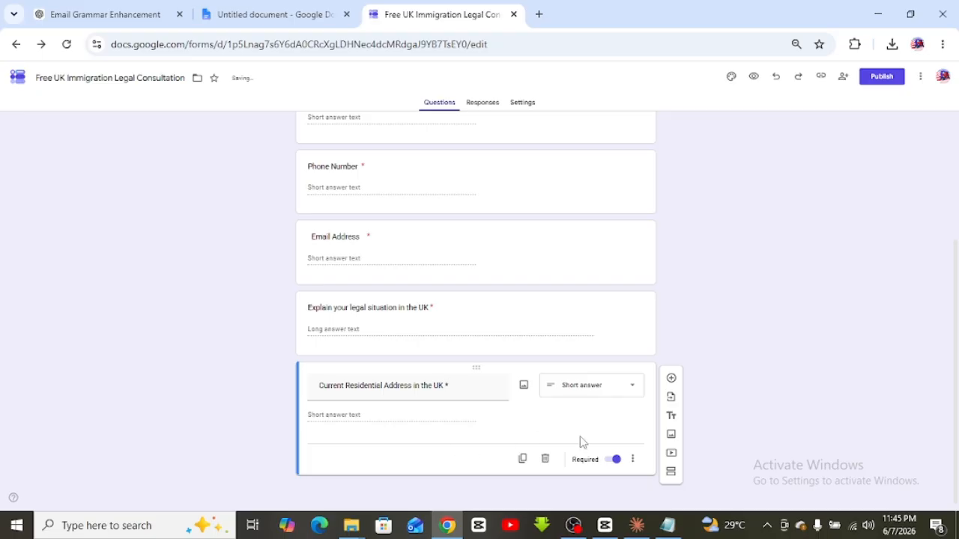
{"action": "left_click", "coordinate": [671, 379]}
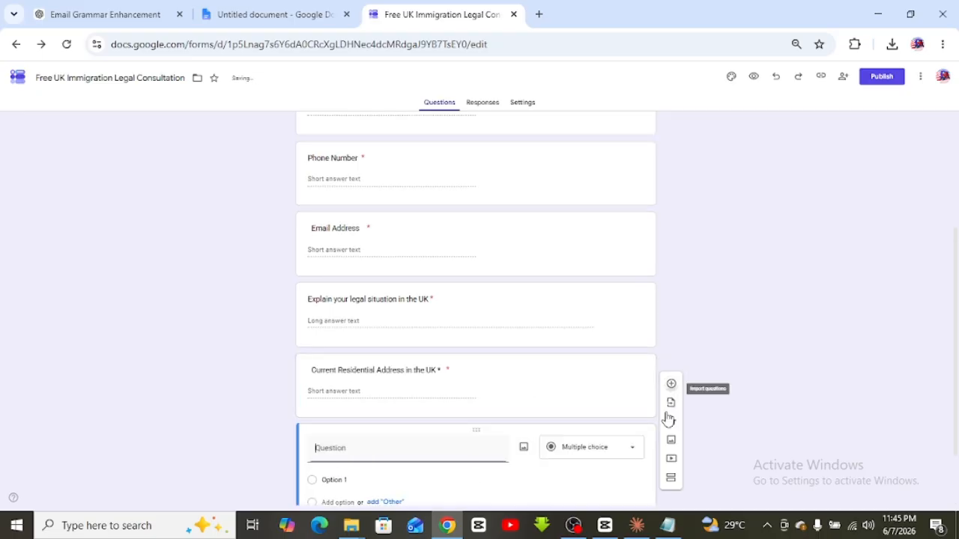
{"action": "left_click", "coordinate": [94, 13]}
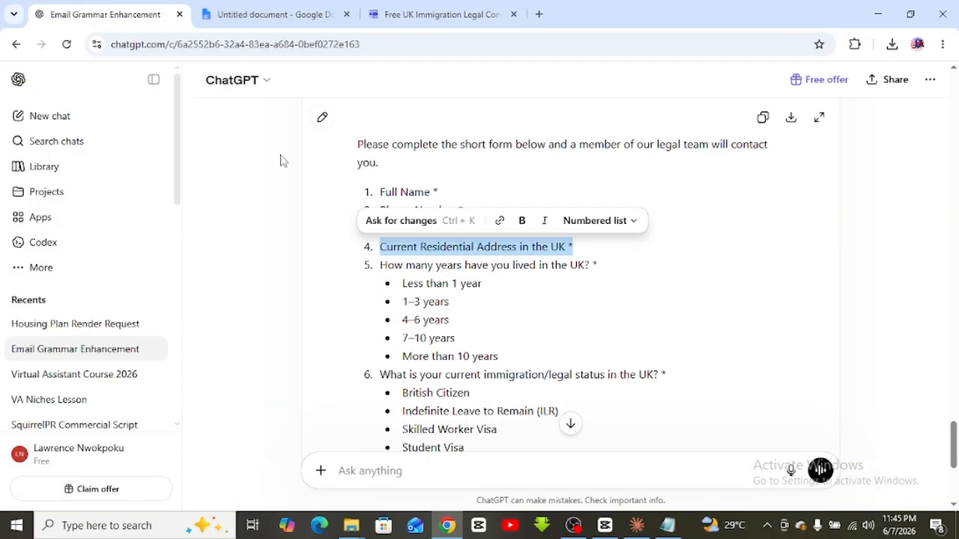
Paste the years-lived-in-UK question as the new title and remove the address title's stray space
{"action": "left_click_drag", "start_coordinate": [453, 278], "coordinate": [453, 273]}
{"action": "left_click", "coordinate": [403, 271]}
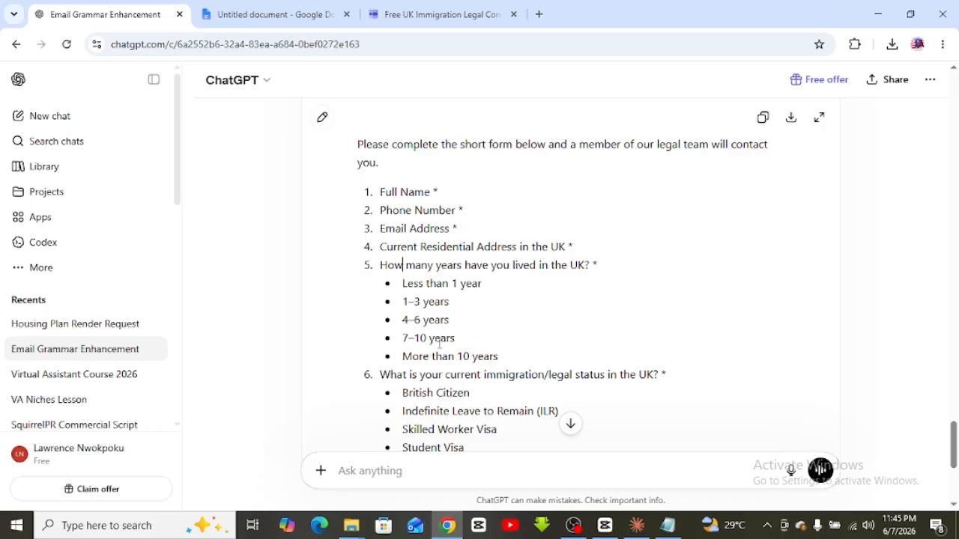
{"action": "triple_click", "coordinate": [435, 260]}
{"action": "key", "text": "ctrl+c"}
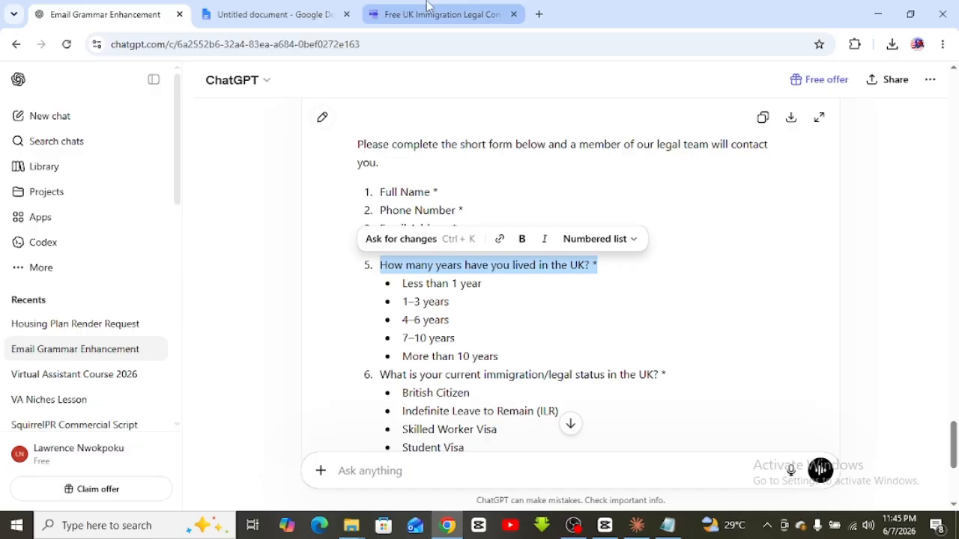
{"action": "left_click", "coordinate": [429, 14]}
{"action": "key", "text": "ctrl+v"}
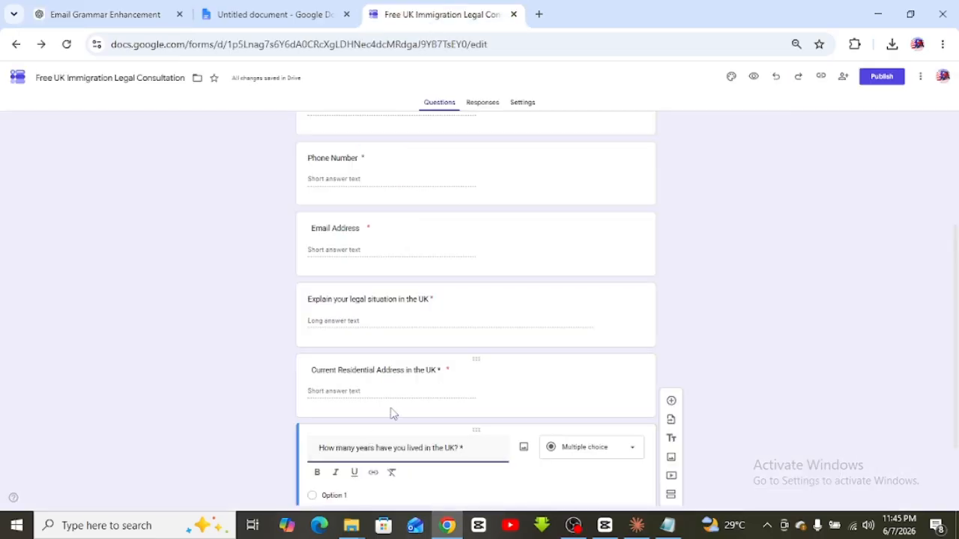
{"action": "scroll", "coordinate": [390, 413], "scroll_direction": "down", "scroll_amount": 2}
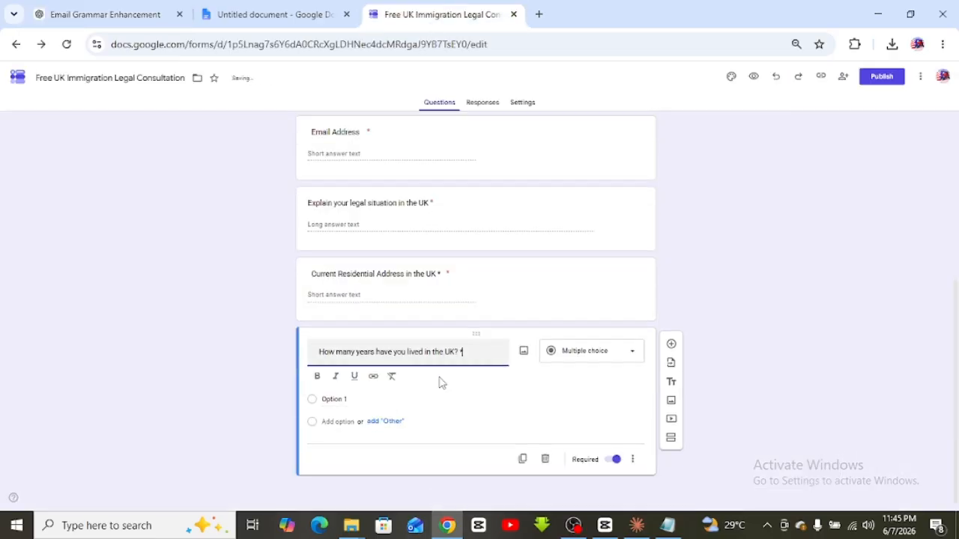
{"action": "left_click", "coordinate": [437, 260]}
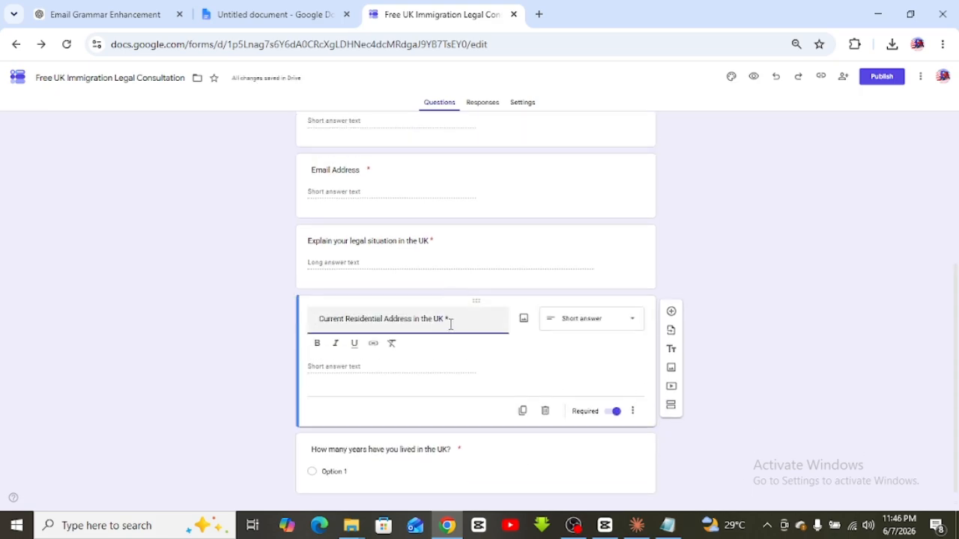
{"action": "key", "text": "BackSpace"}
{"action": "left_click", "coordinate": [757, 330]}
{"action": "left_click", "coordinate": [462, 451]}
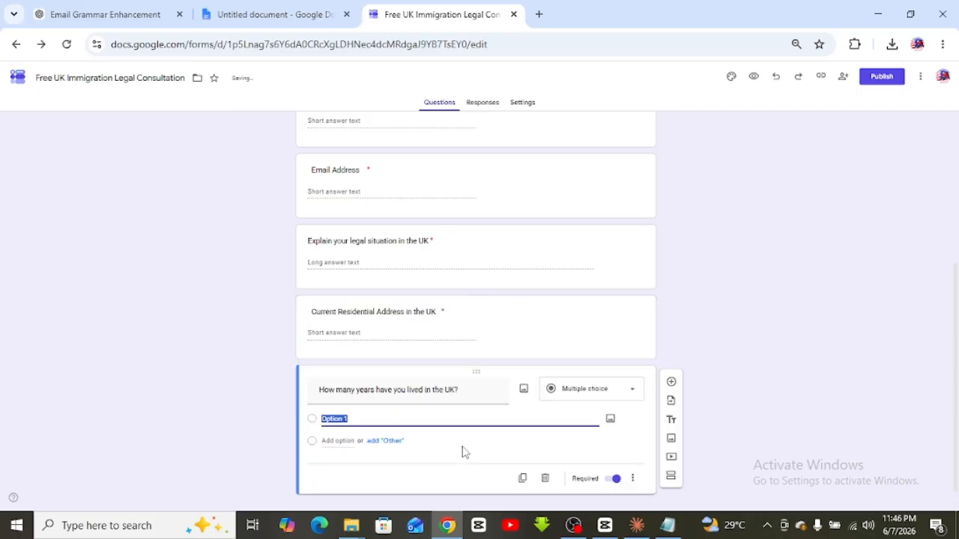
{"action": "left_click", "coordinate": [832, 391]}
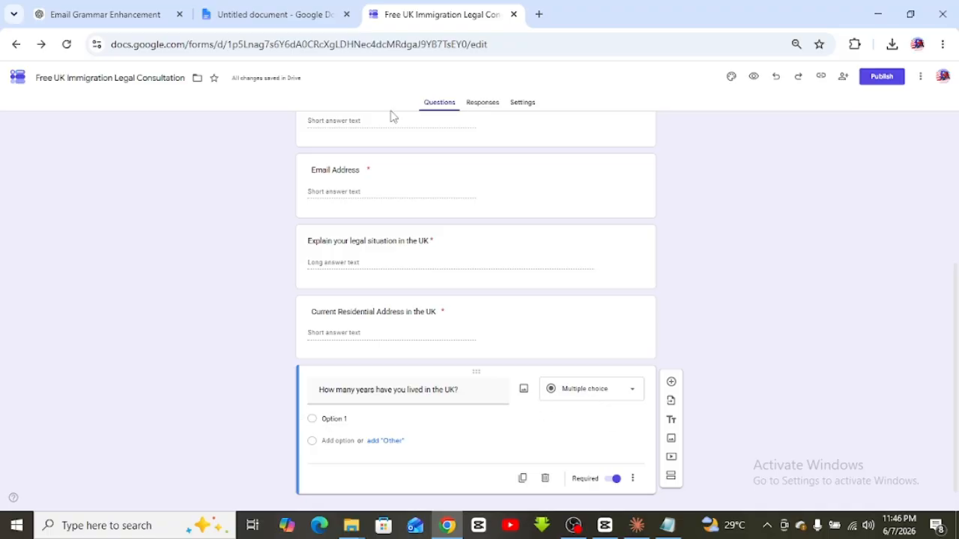
Add 'Less than 1 year' and '1–3 years' as the first two answer choices
{"action": "left_click", "coordinate": [105, 12]}
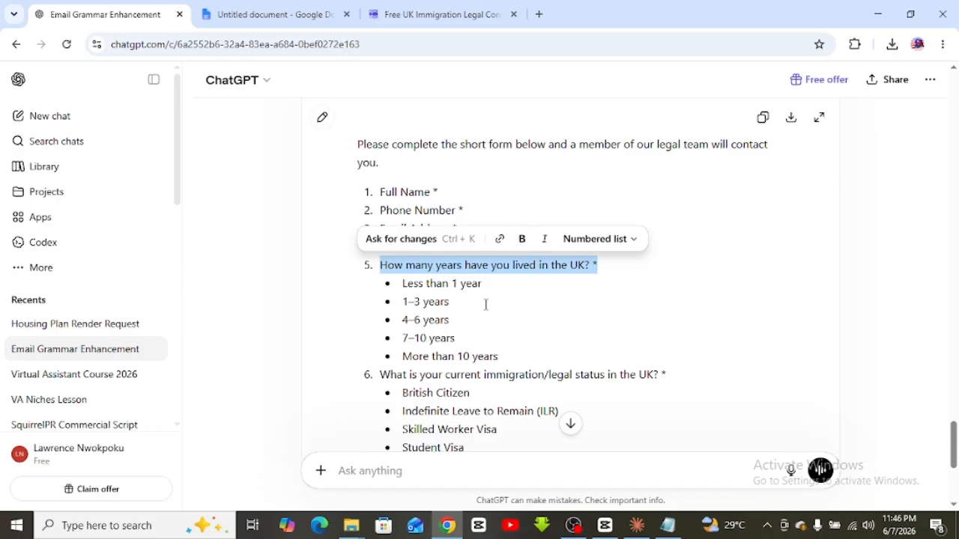
{"action": "left_click", "coordinate": [485, 305]}
{"action": "left_click_drag", "start_coordinate": [497, 283], "coordinate": [397, 286]}
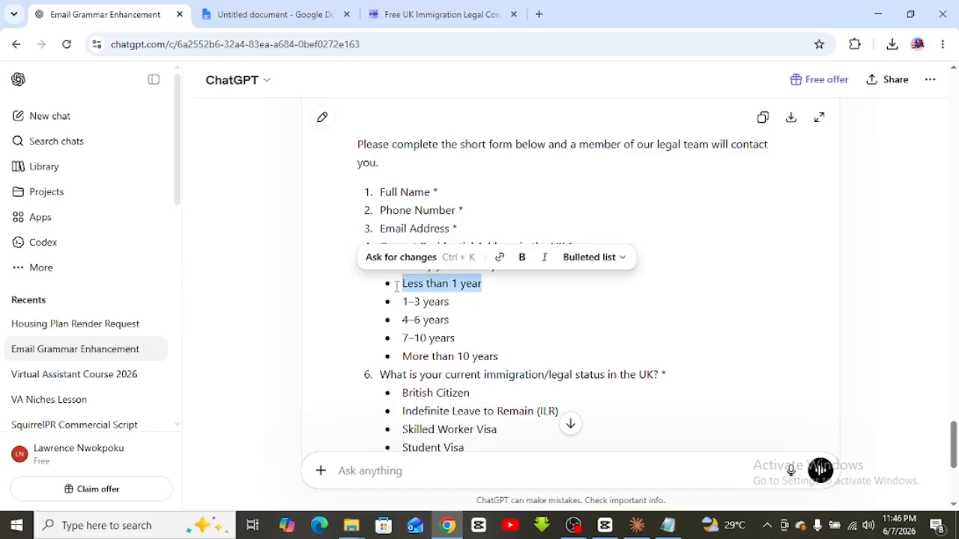
{"action": "left_click", "coordinate": [442, 14]}
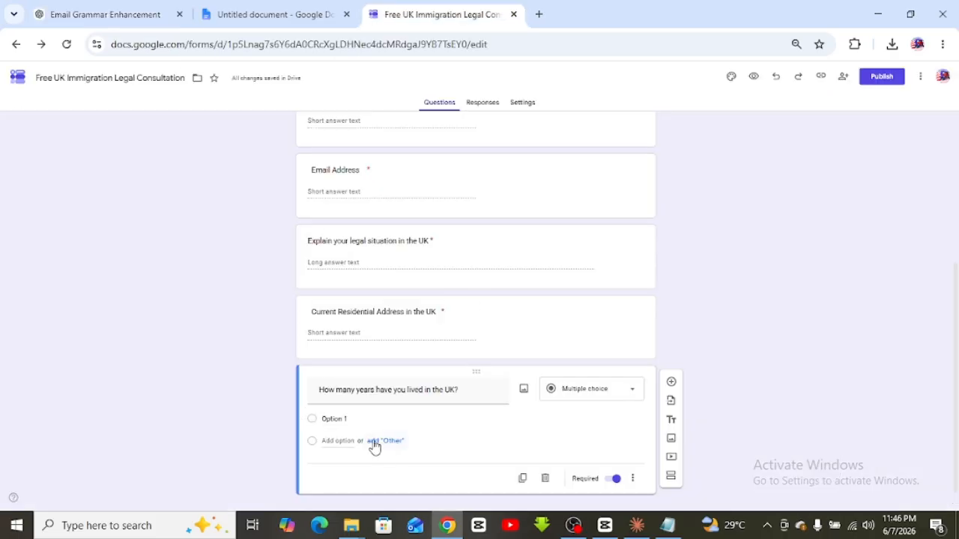
{"action": "left_click", "coordinate": [336, 422]}
{"action": "type", "text": "Less than 1 year"}
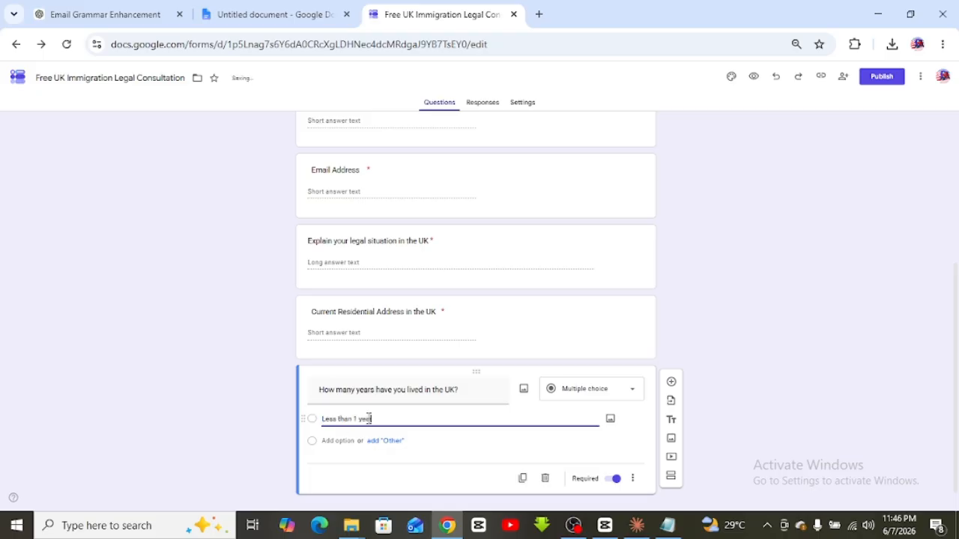
{"action": "left_click", "coordinate": [105, 17]}
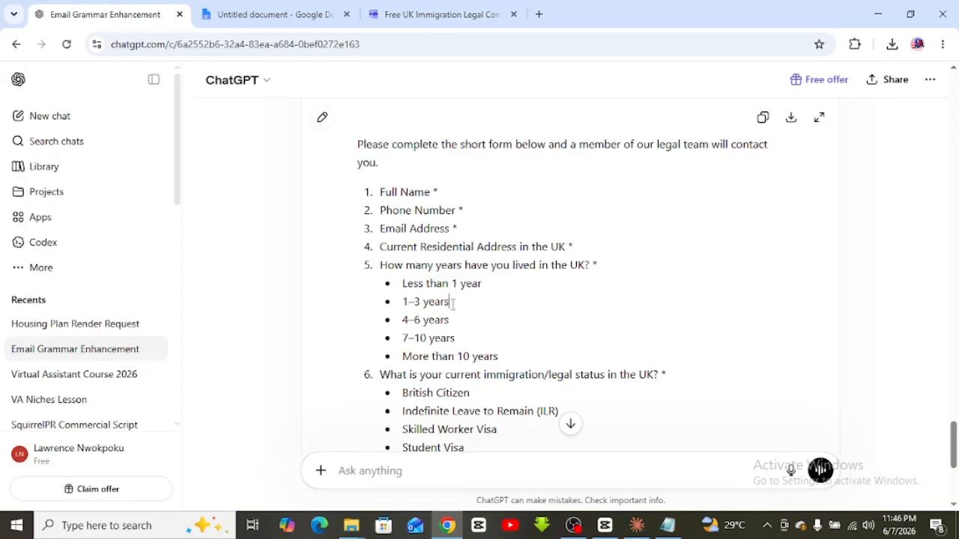
{"action": "left_click_drag", "start_coordinate": [450, 302], "coordinate": [405, 318]}
{"action": "key", "text": "ctrl+c"}
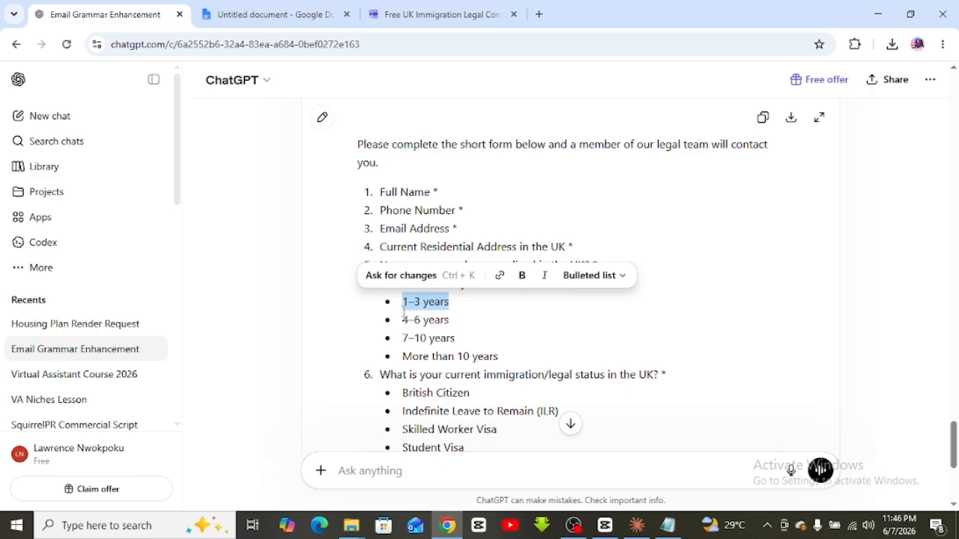
{"action": "left_click", "coordinate": [420, 14]}
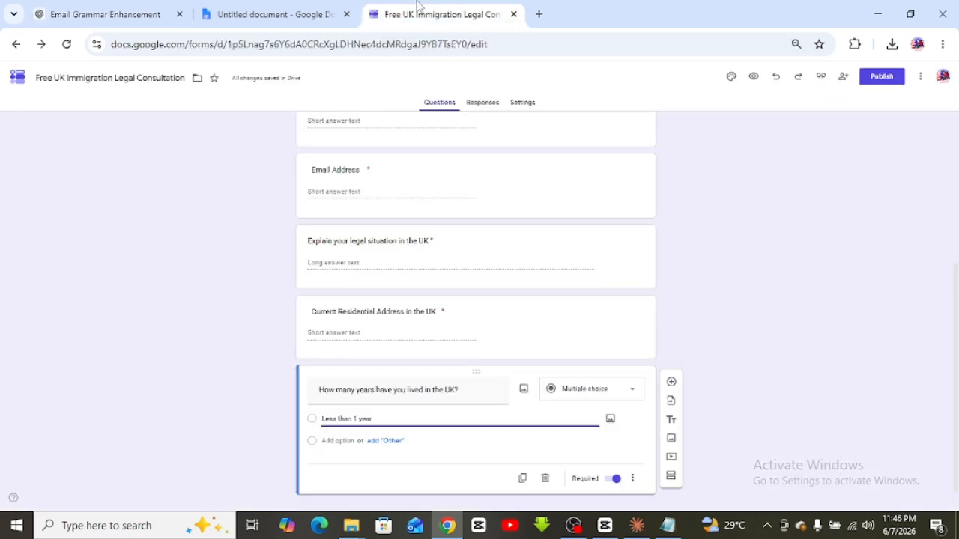
{"action": "left_click", "coordinate": [341, 442]}
{"action": "key", "text": "ctrl+v"}
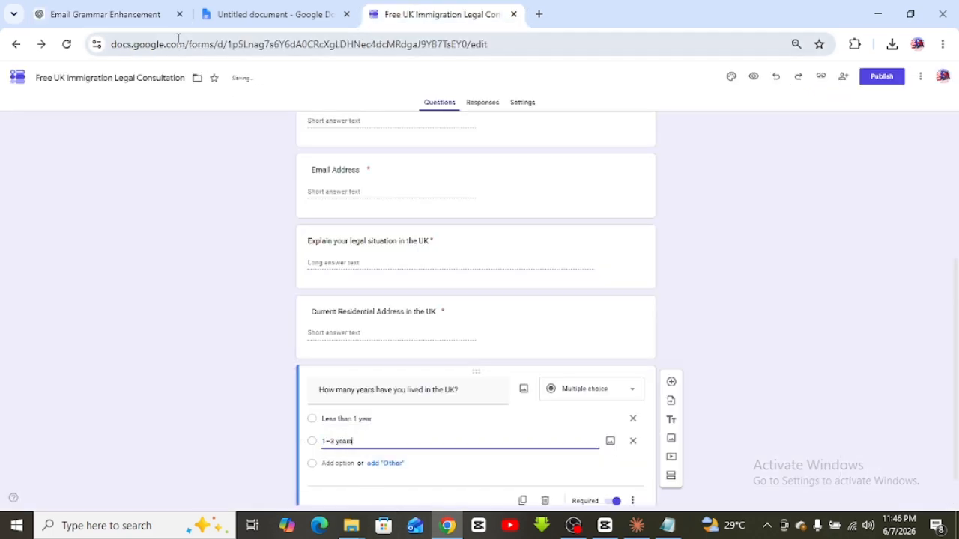
Add '4–6 years' and '7–10 years' as the third and fourth choices
{"action": "left_click", "coordinate": [118, 15]}
{"action": "left_click_drag", "start_coordinate": [453, 320], "coordinate": [397, 321]}
{"action": "key", "text": "ctrl+c"}
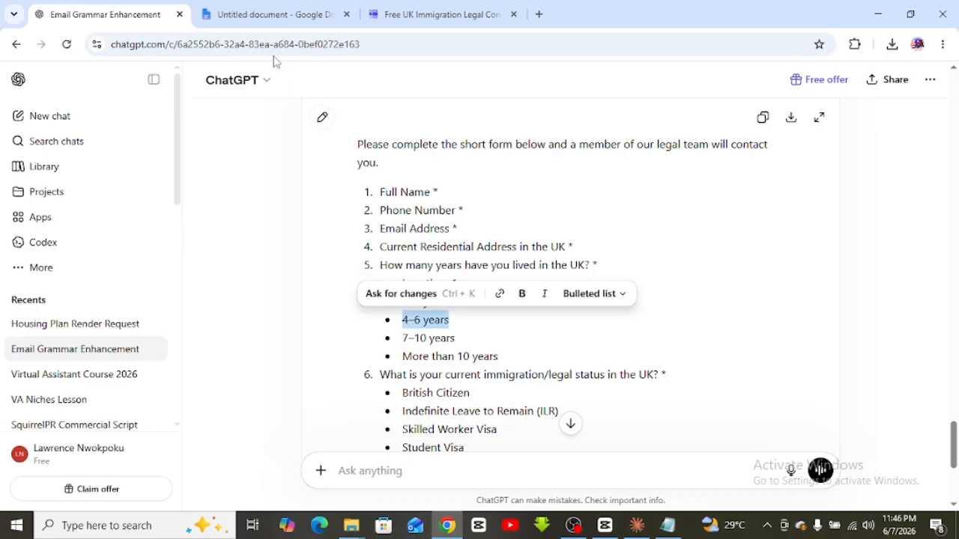
{"action": "left_click", "coordinate": [435, 15]}
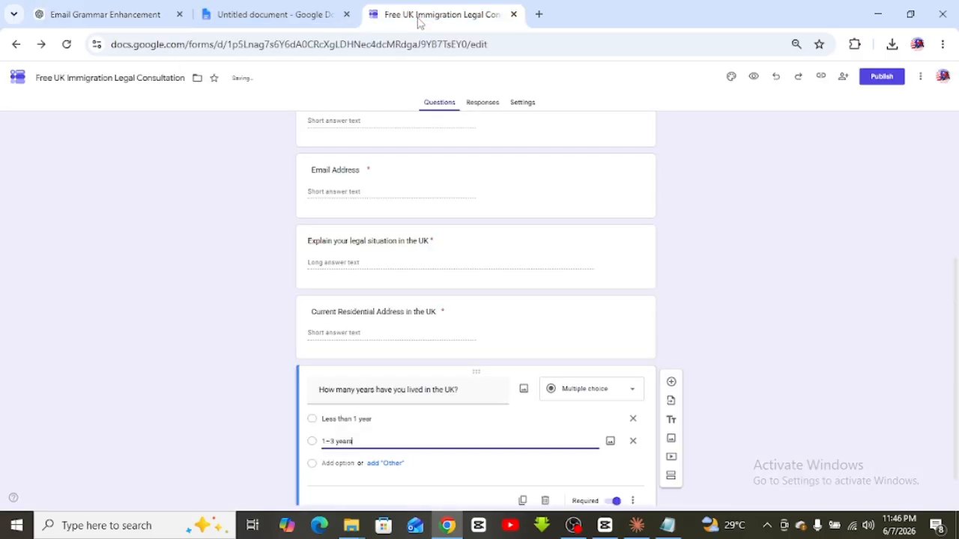
{"action": "left_click", "coordinate": [332, 462]}
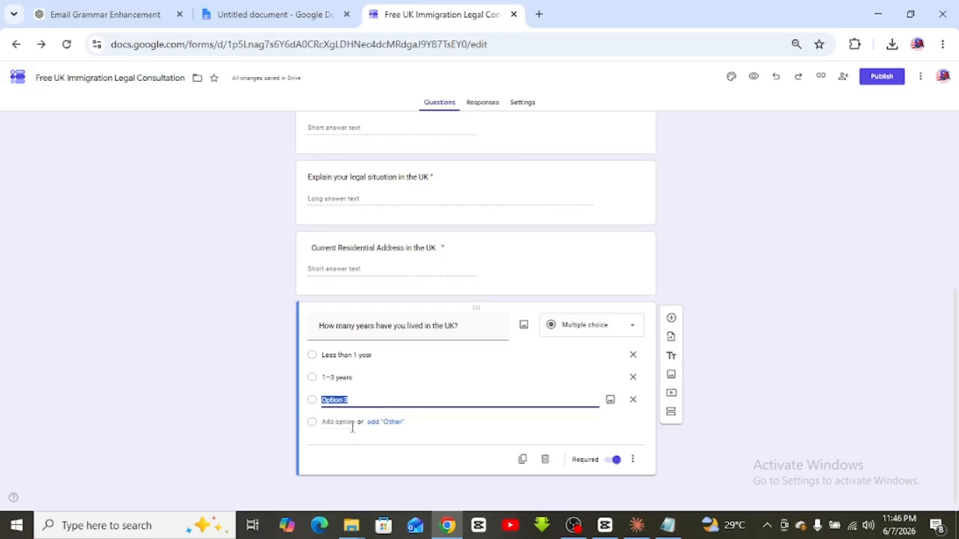
{"action": "key", "text": "ctrl+v"}
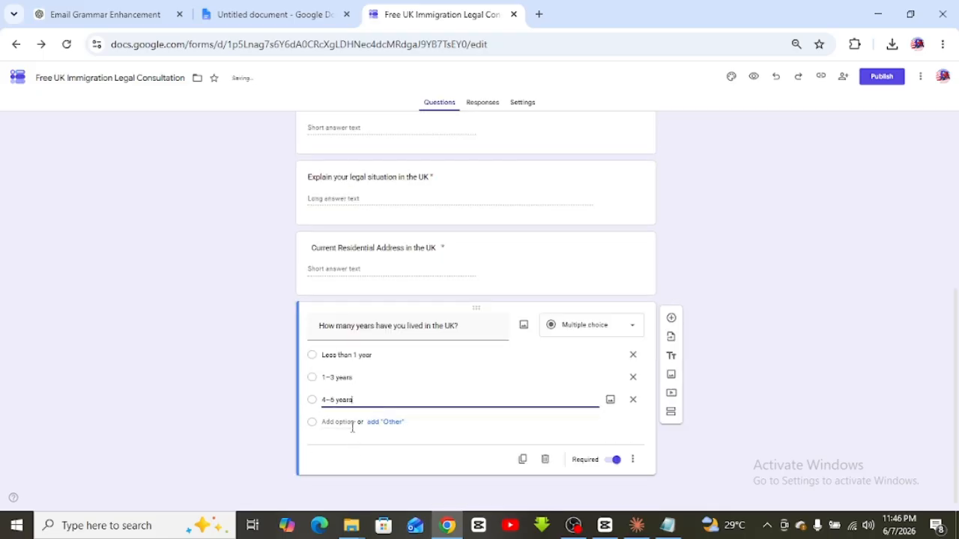
{"action": "left_click", "coordinate": [96, 8]}
{"action": "left_click_drag", "start_coordinate": [455, 341], "coordinate": [398, 340]}
{"action": "key", "text": "ctrl+c"}
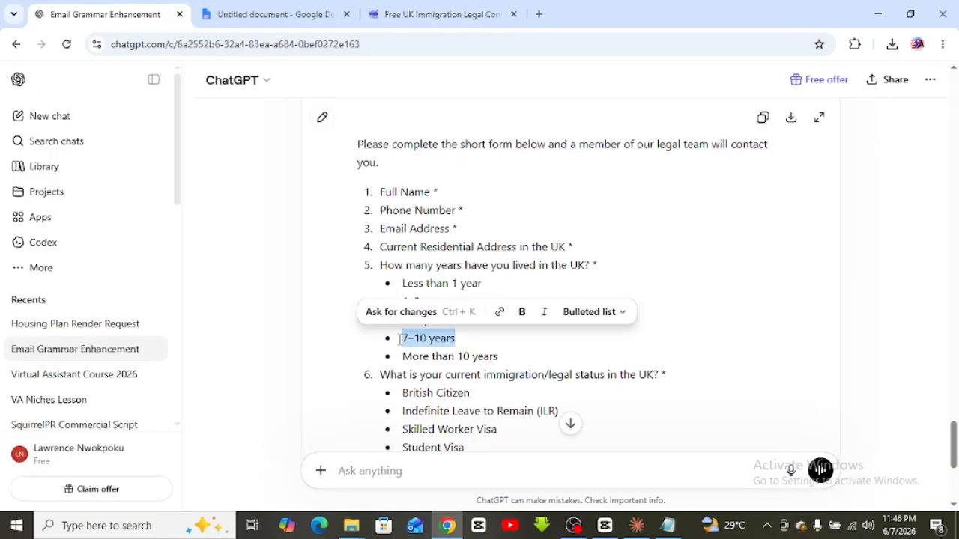
{"action": "left_click", "coordinate": [467, 10]}
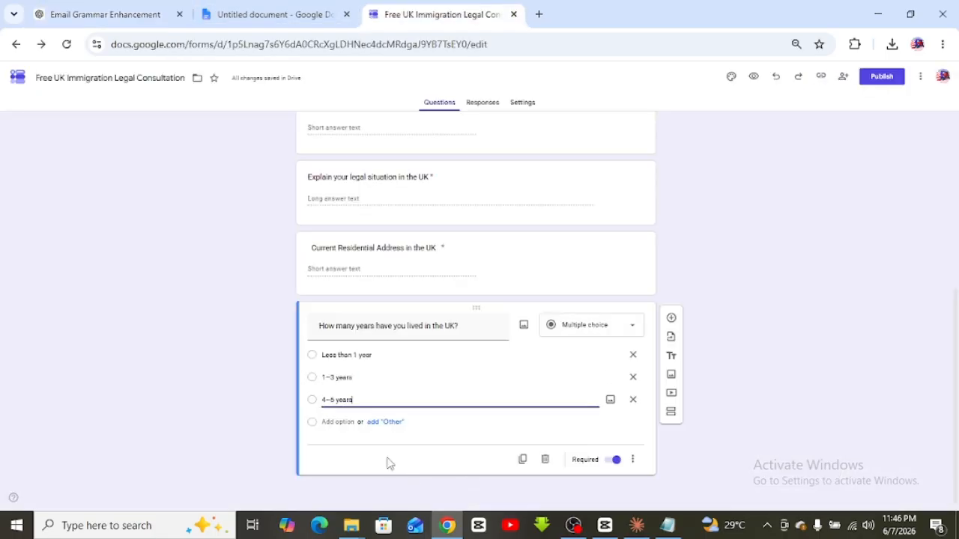
{"action": "left_click", "coordinate": [330, 425]}
{"action": "key", "text": "ctrl+v"}
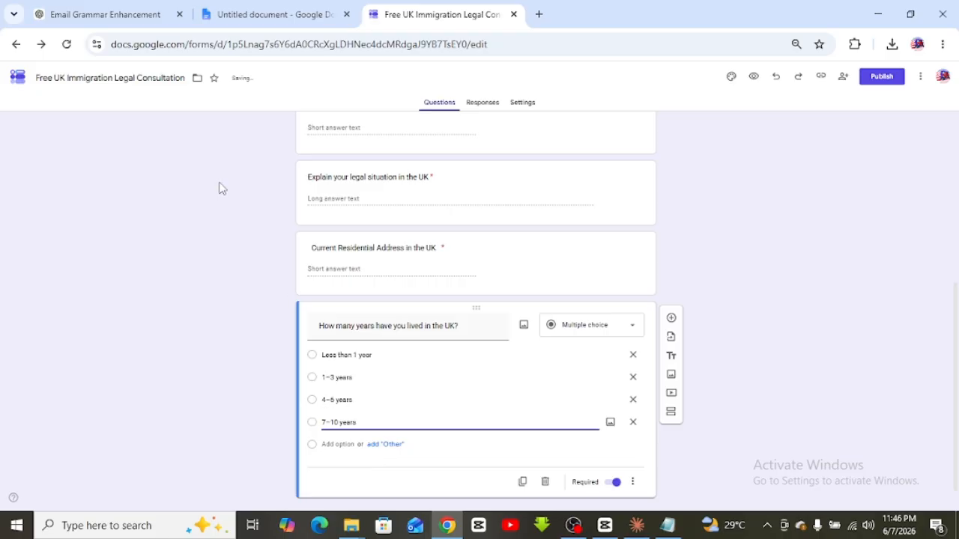
Add 'More than 10 years' as the fifth answer choice
{"action": "left_click", "coordinate": [131, 7]}
{"action": "left_click", "coordinate": [501, 333]}
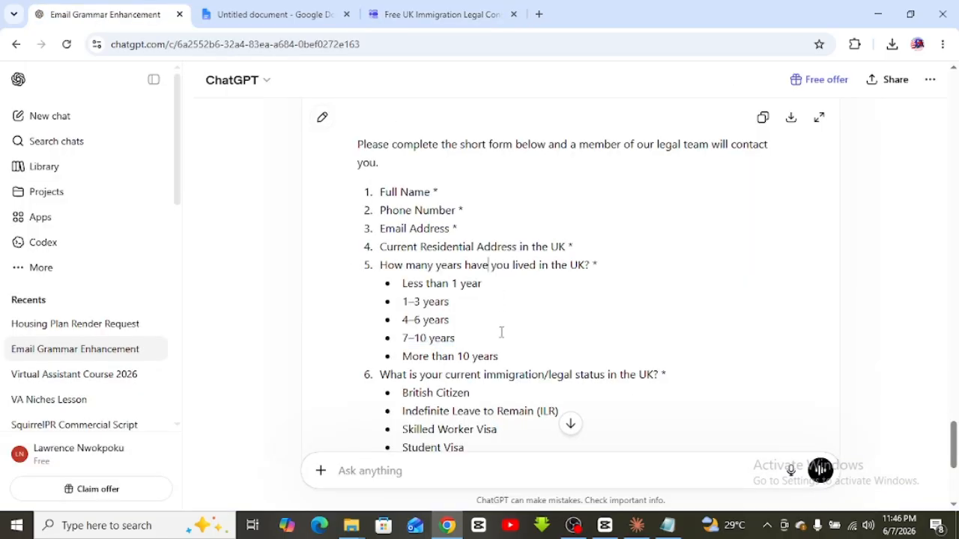
{"action": "left_click_drag", "start_coordinate": [498, 348], "coordinate": [394, 357]}
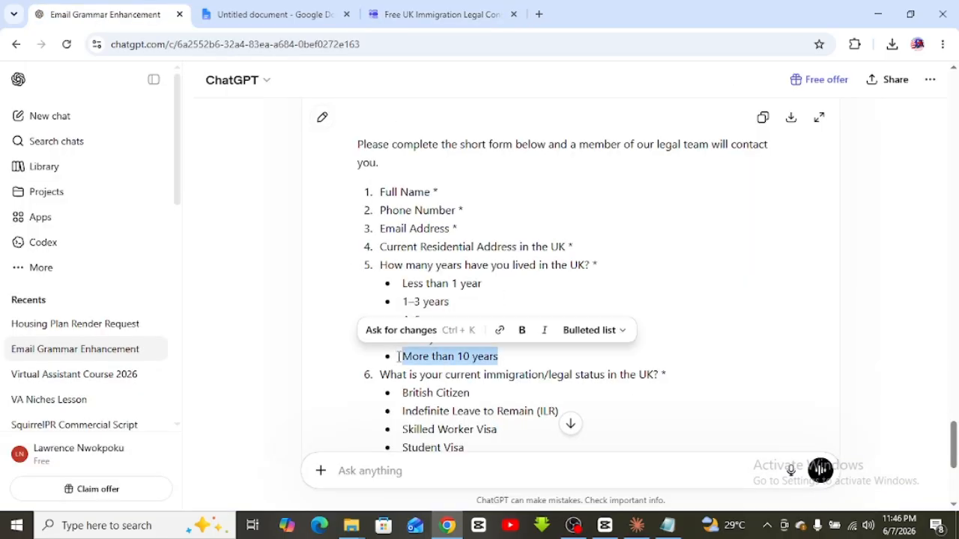
{"action": "key", "text": "ctrl+c"}
{"action": "left_click", "coordinate": [378, 11]}
{"action": "left_click", "coordinate": [333, 447]}
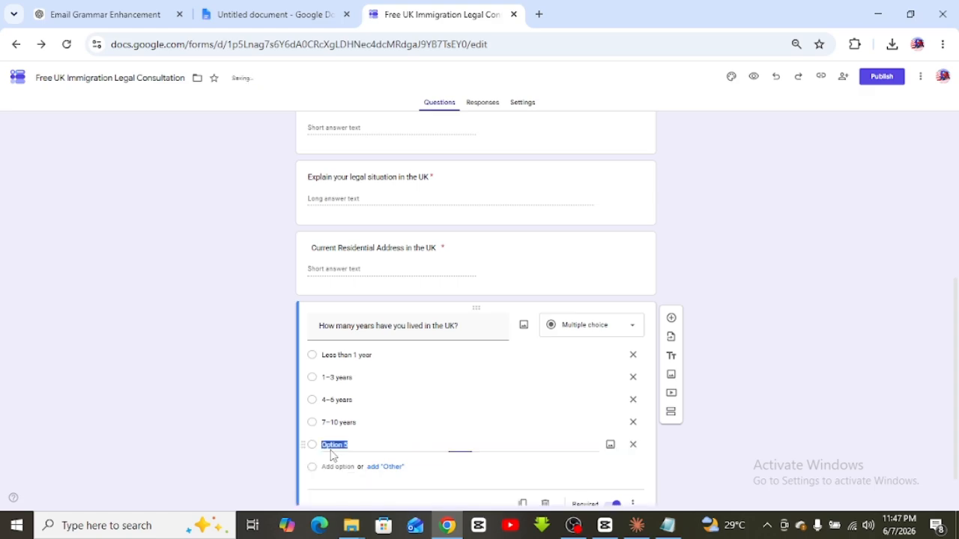
{"action": "key", "text": "ctrl+v"}
{"action": "left_click", "coordinate": [224, 423]}
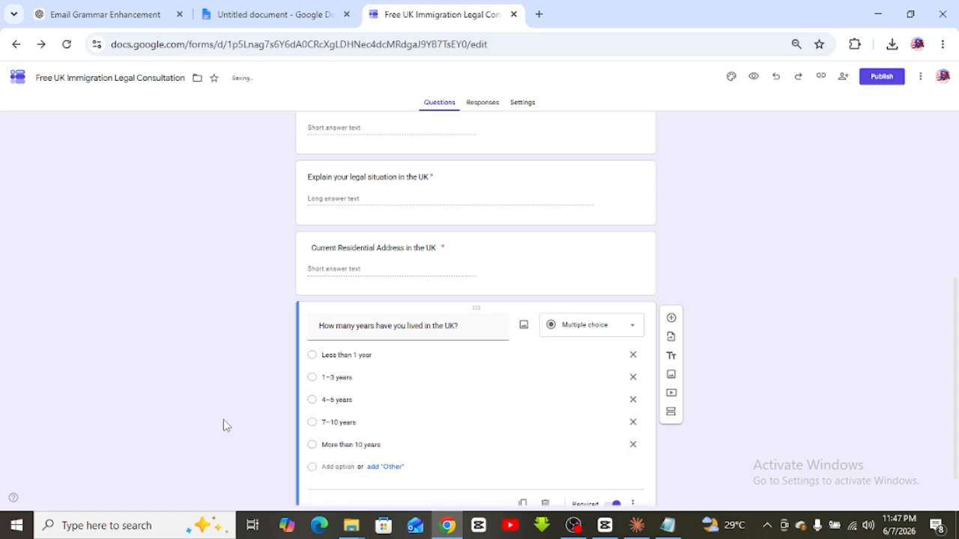
{"action": "scroll", "coordinate": [719, 408], "scroll_direction": "down", "scroll_amount": 1}
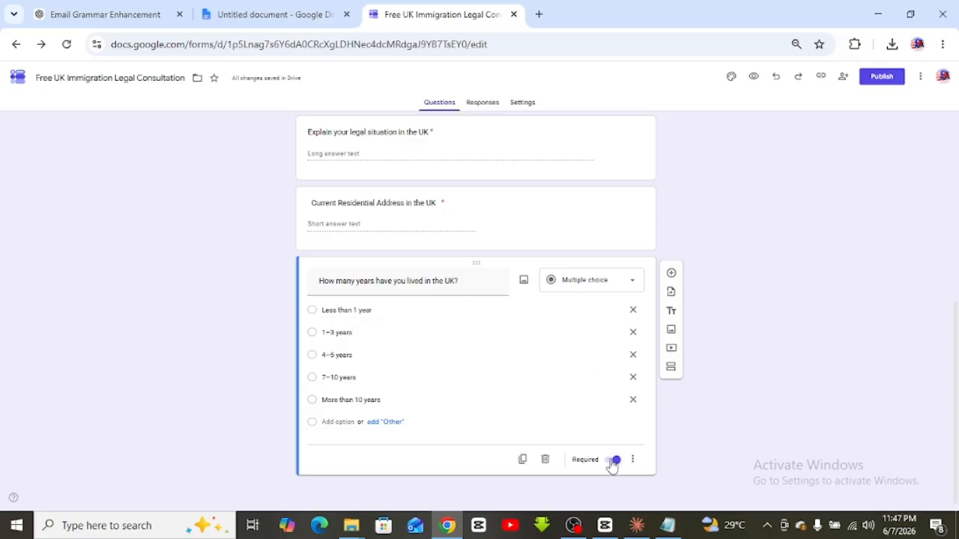
Scroll the ChatGPT draft to question 6 and select the immigration/legal status line
{"action": "left_click", "coordinate": [109, 14]}
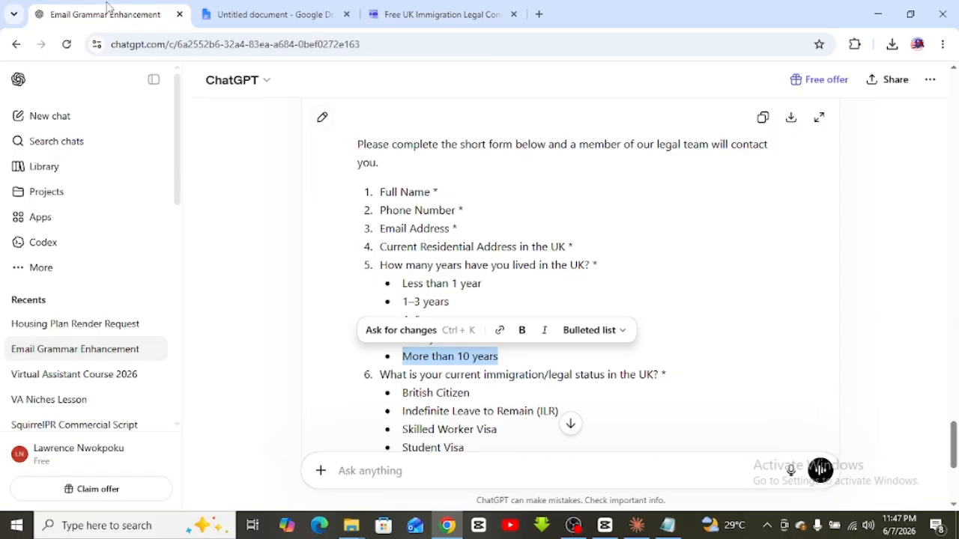
{"action": "left_click", "coordinate": [417, 246]}
{"action": "scroll", "coordinate": [422, 241], "scroll_direction": "down", "scroll_amount": 3}
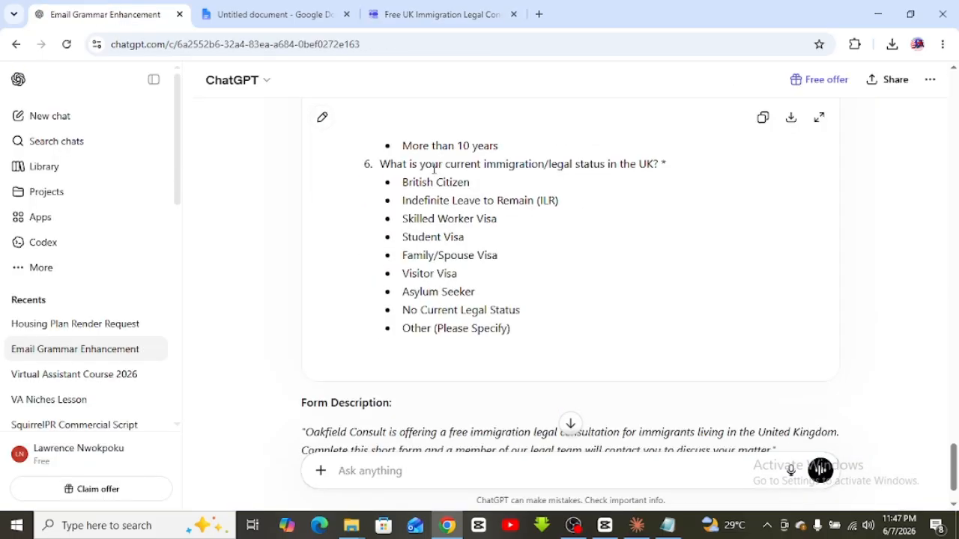
{"action": "triple_click", "coordinate": [402, 164]}
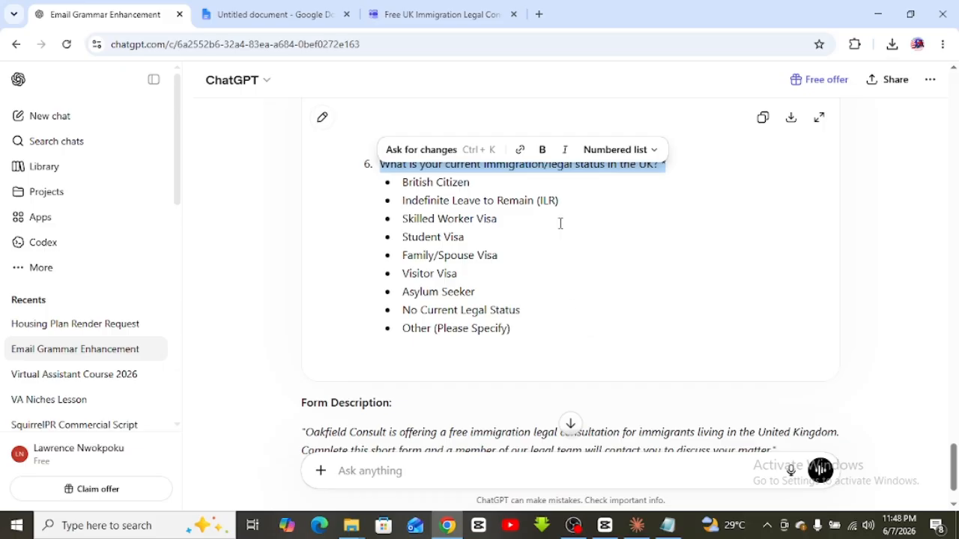
Paste 'What is your current immigration/legal status in the UK?' as a new Dropdown question
{"action": "left_click", "coordinate": [414, 12]}
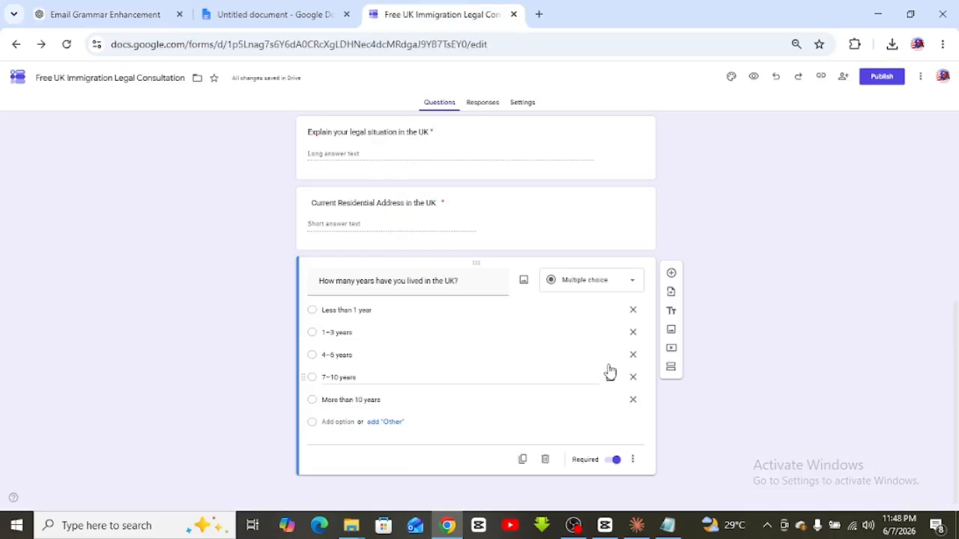
{"action": "left_click", "coordinate": [672, 273]}
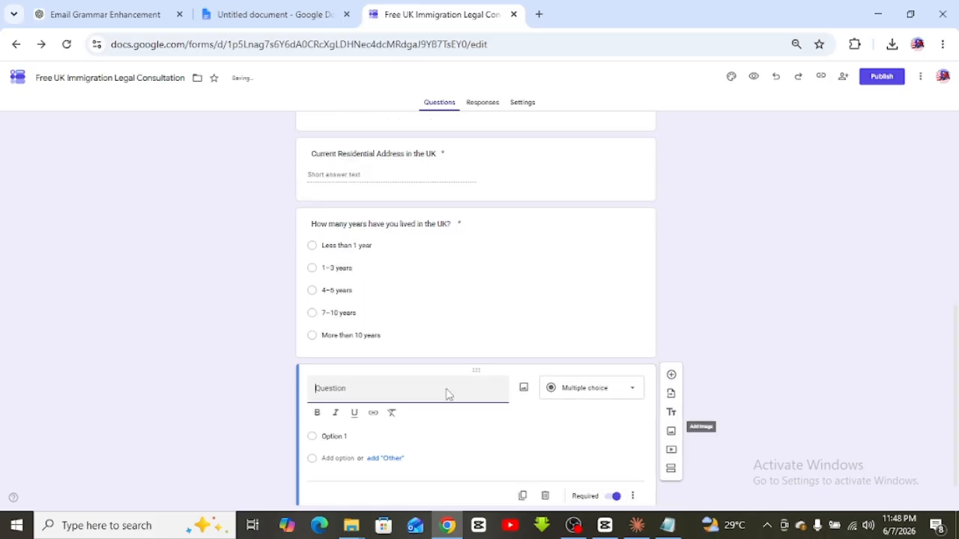
{"action": "key", "text": "ctrl+v"}
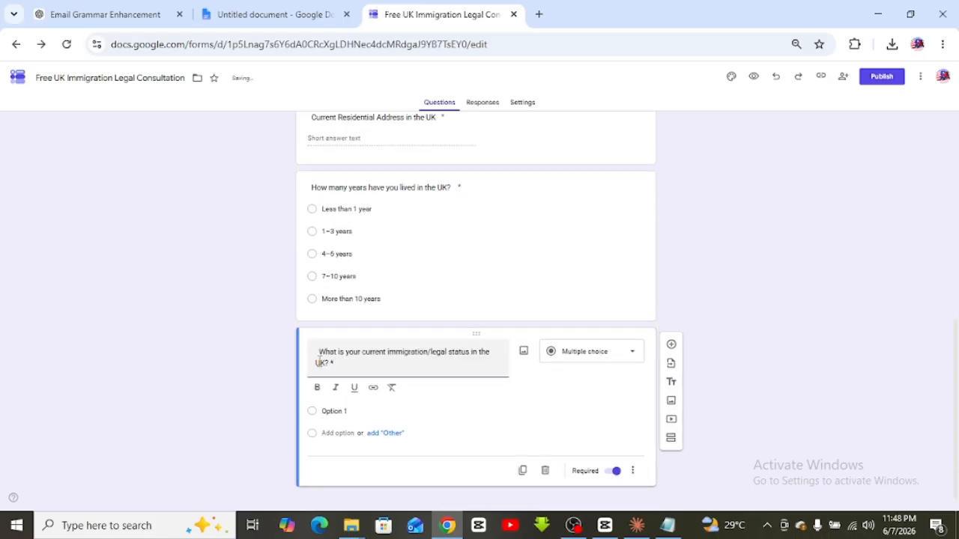
{"action": "left_click", "coordinate": [728, 332]}
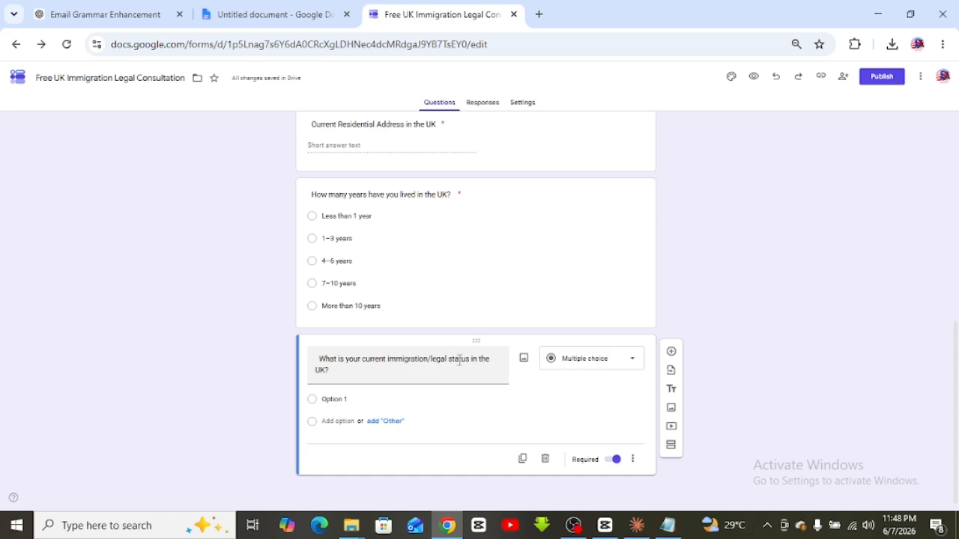
{"action": "left_click", "coordinate": [628, 369]}
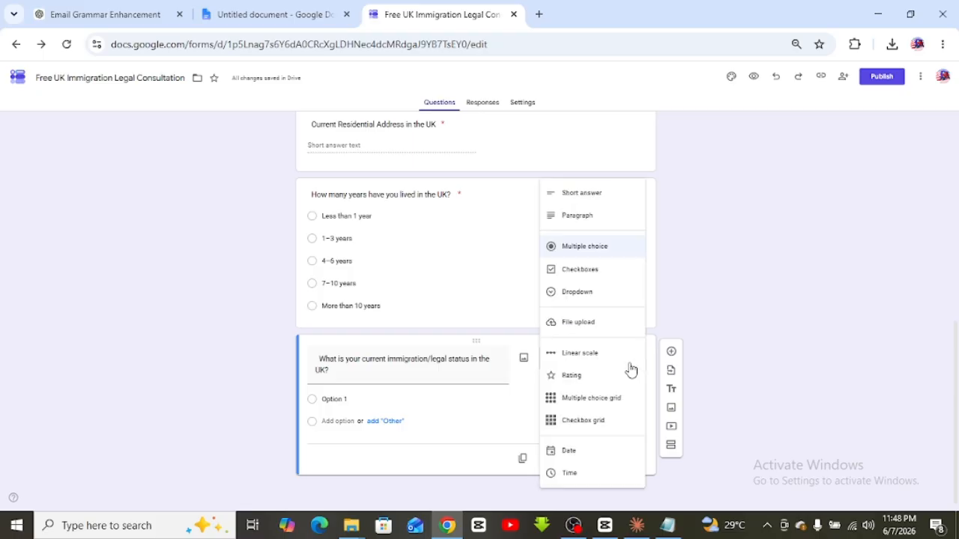
{"action": "left_click", "coordinate": [564, 295]}
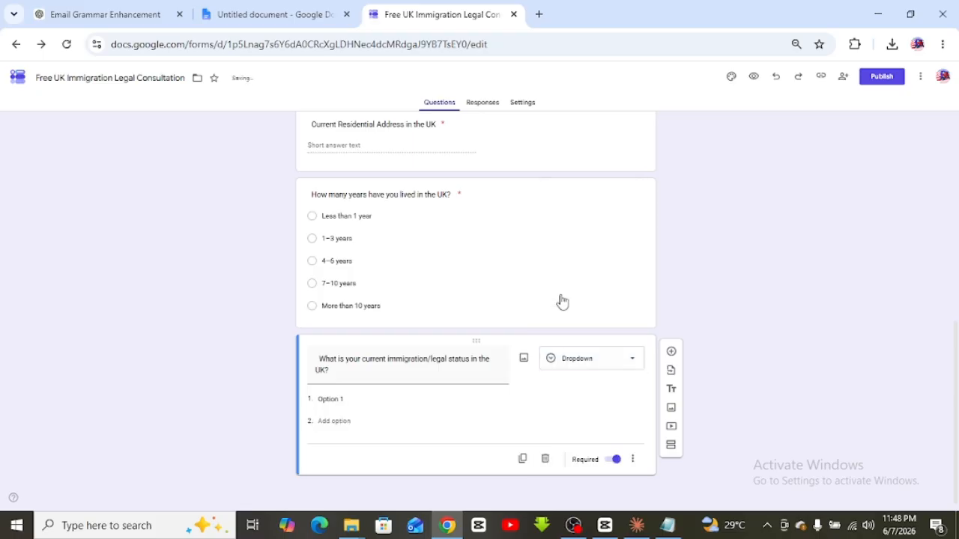
{"action": "left_click", "coordinate": [329, 399]}
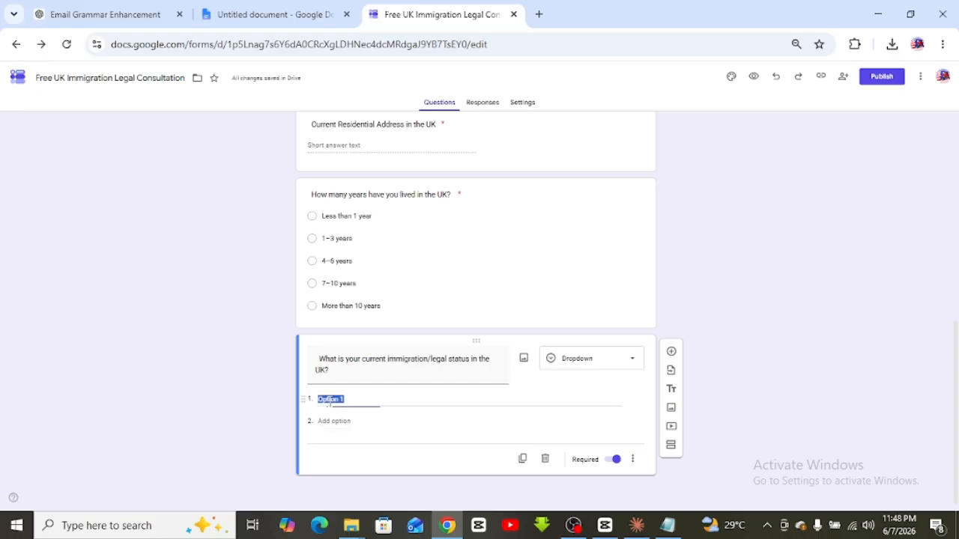
{"action": "left_click", "coordinate": [153, 8]}
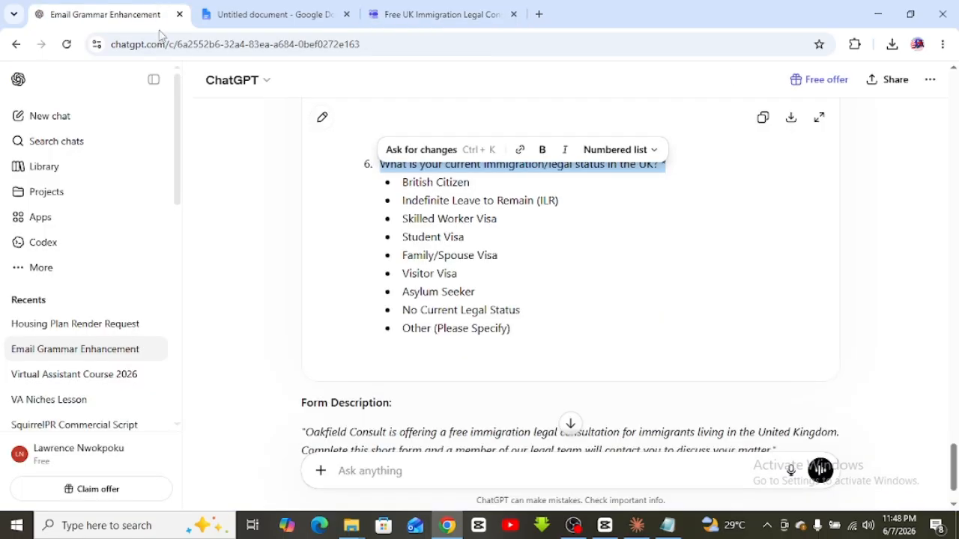
Add 'British Citizen' and 'Indefinite Leave to Remain (ILR)' as the first dropdown choices
{"action": "left_click", "coordinate": [465, 258]}
{"action": "left_click_drag", "start_coordinate": [480, 185], "coordinate": [398, 185]}
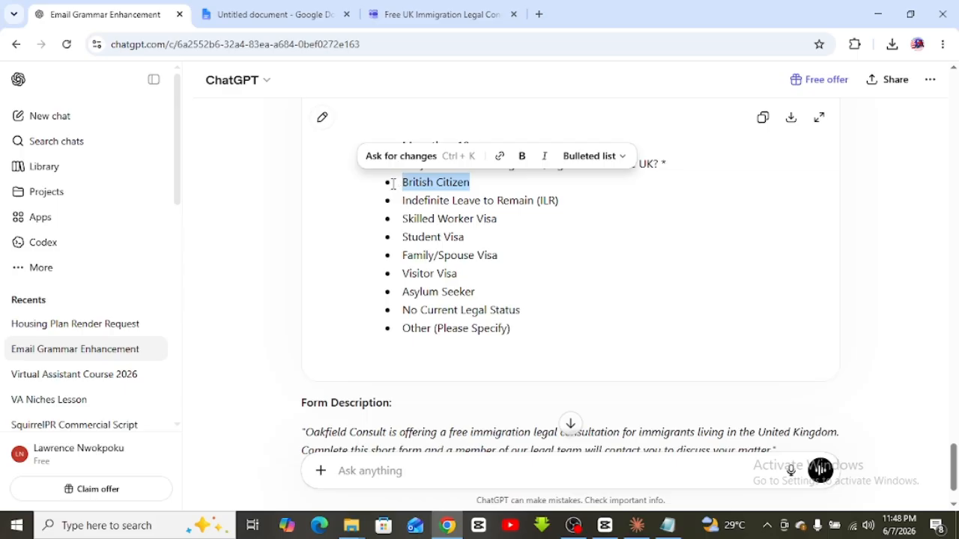
{"action": "left_click", "coordinate": [442, 14]}
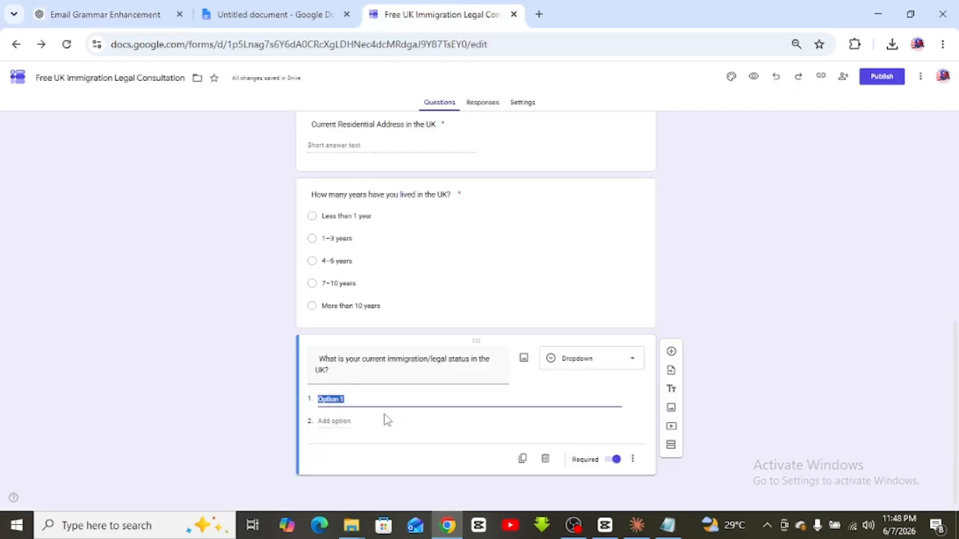
{"action": "key", "text": "ctrl+v"}
{"action": "left_click", "coordinate": [108, 11]}
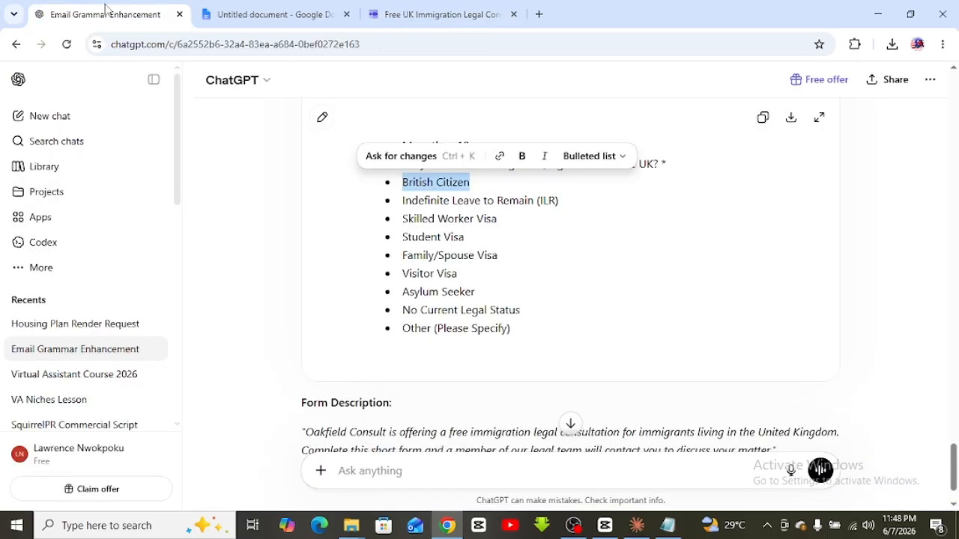
{"action": "triple_click", "coordinate": [466, 201]}
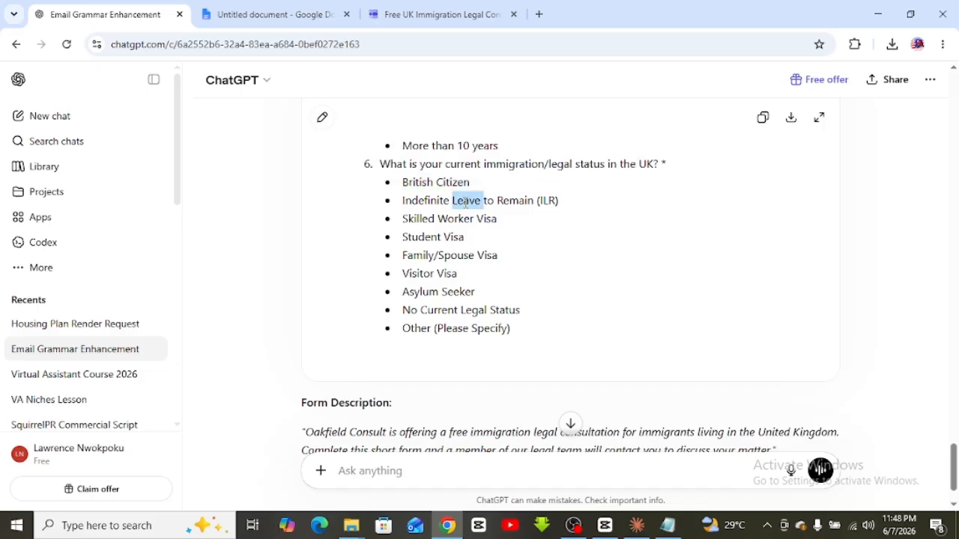
{"action": "left_click", "coordinate": [440, 14]}
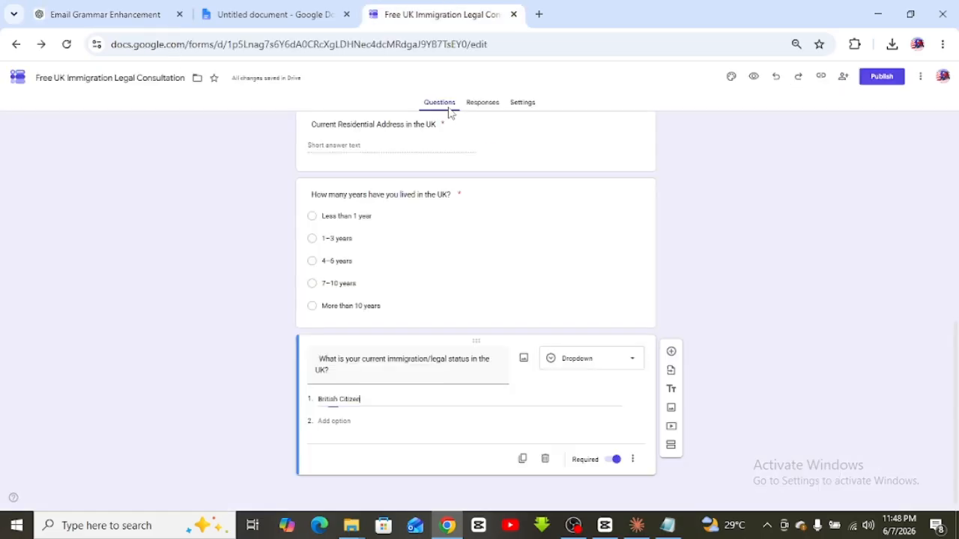
{"action": "left_click", "coordinate": [342, 424]}
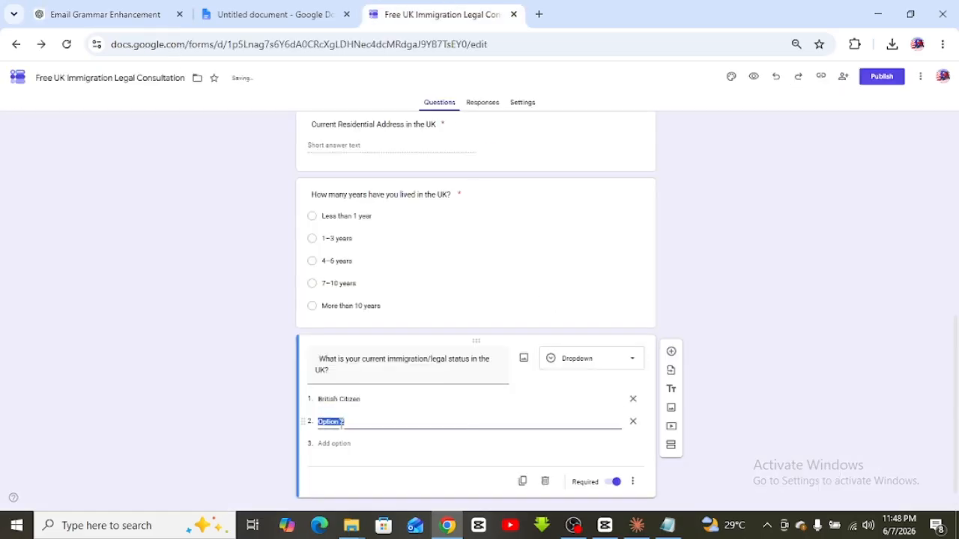
{"action": "key", "text": "ctrl+v"}
{"action": "left_click", "coordinate": [102, 11]}
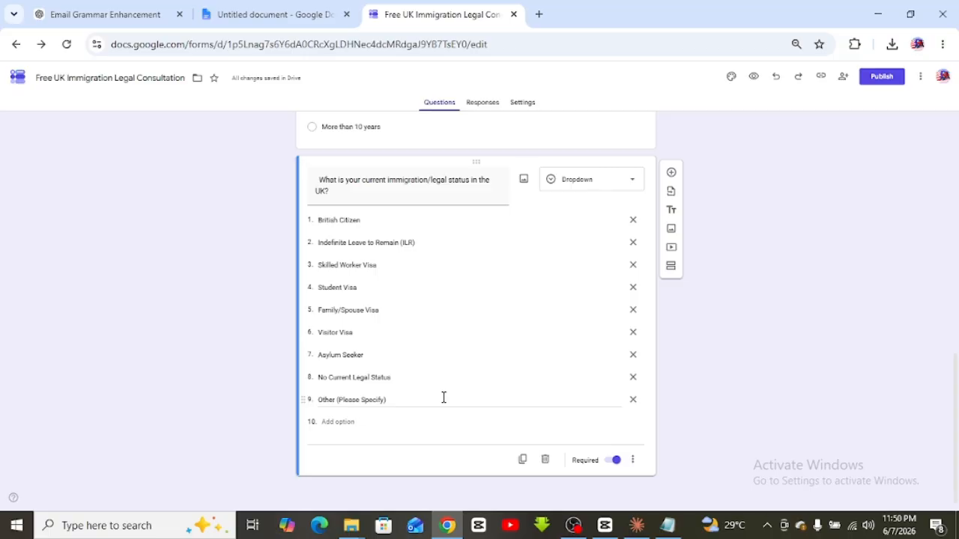
{"action": "scroll", "coordinate": [444, 397], "scroll_direction": "up", "scroll_amount": 10}
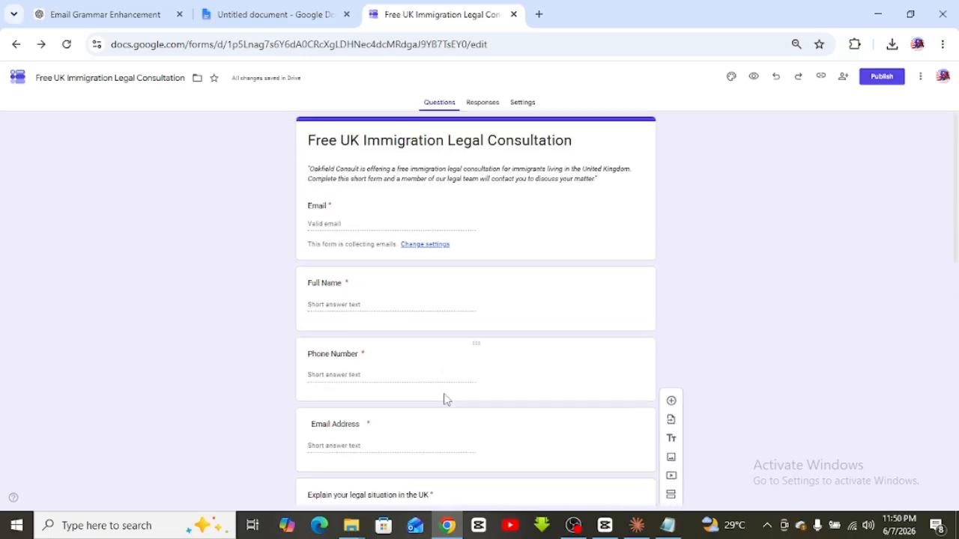